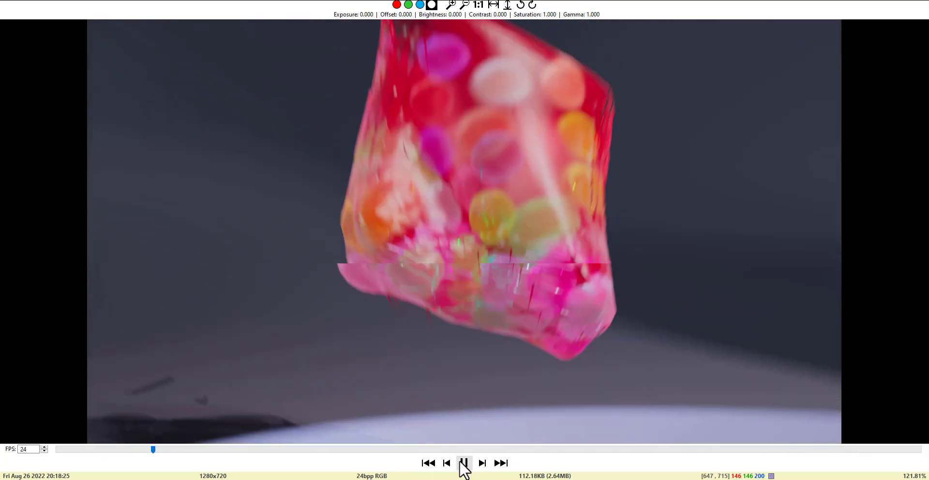
Toggle the render preview's playback, switch to the Patreon creator page and look through its list of Houdini posts and scene files.
{"action": "left_click", "coordinate": [464, 463]}
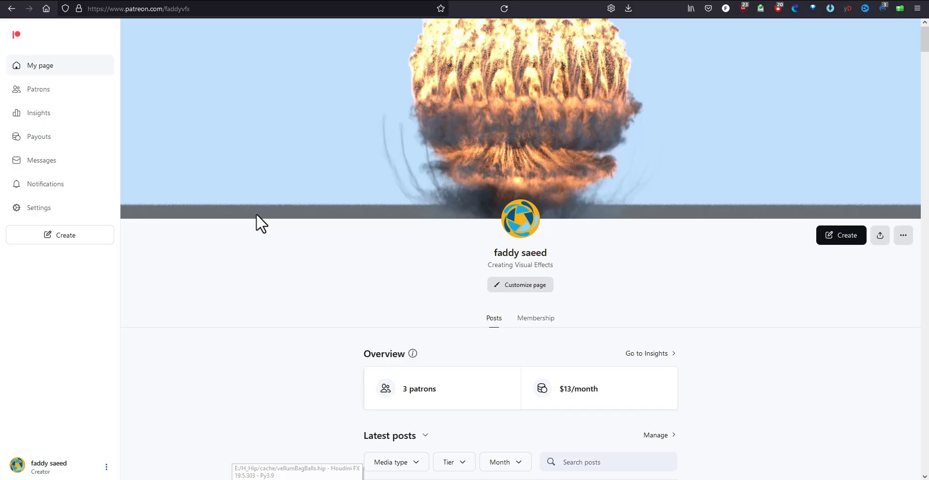
{"action": "scroll", "coordinate": [257, 214], "scroll_direction": "down", "scroll_amount": 4}
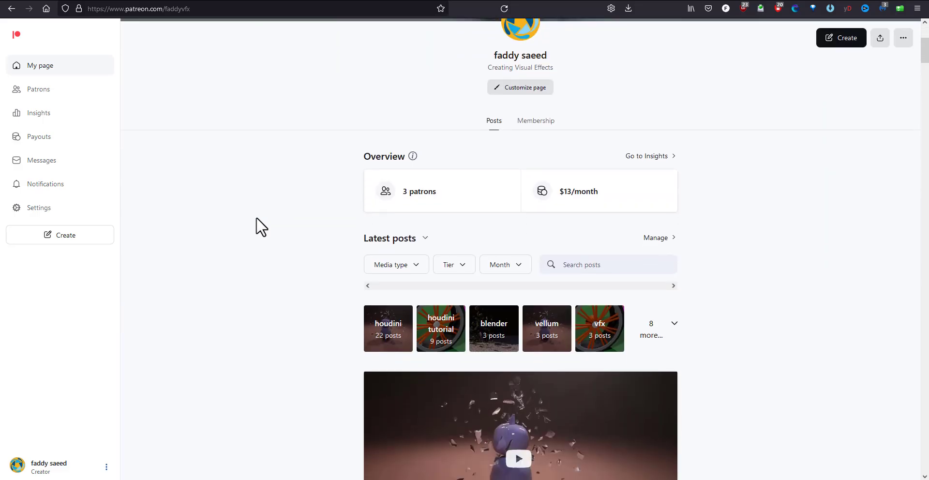
{"action": "scroll", "coordinate": [256, 217], "scroll_direction": "down", "scroll_amount": 7}
{"action": "scroll", "coordinate": [256, 216], "scroll_direction": "down", "scroll_amount": 13}
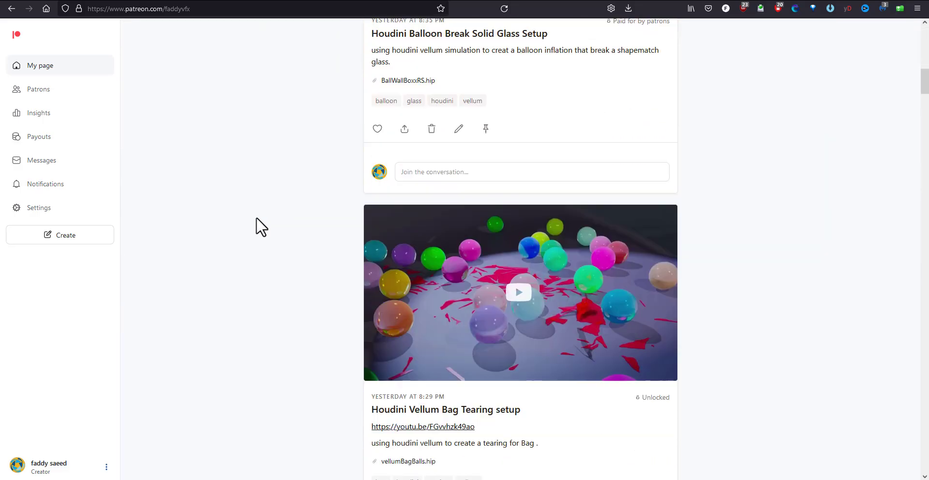
{"action": "scroll", "coordinate": [256, 217], "scroll_direction": "down", "scroll_amount": 17}
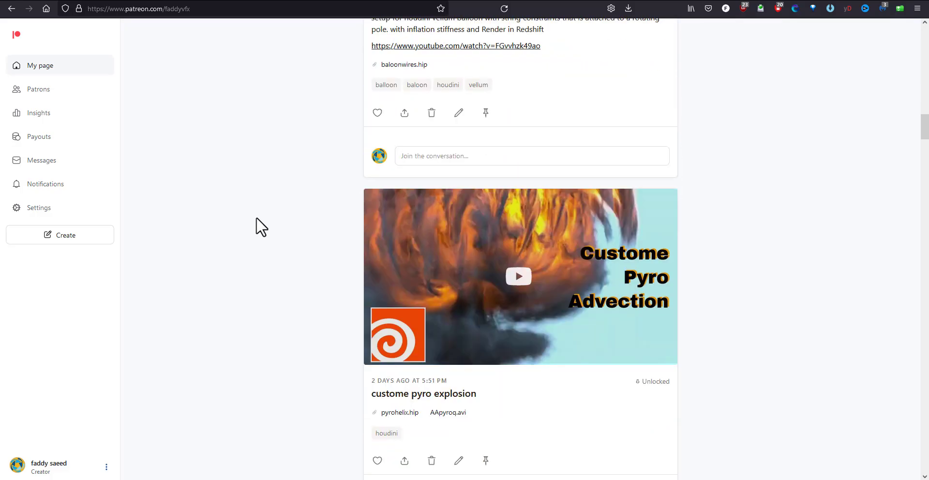
{"action": "scroll", "coordinate": [257, 217], "scroll_direction": "down", "scroll_amount": 20}
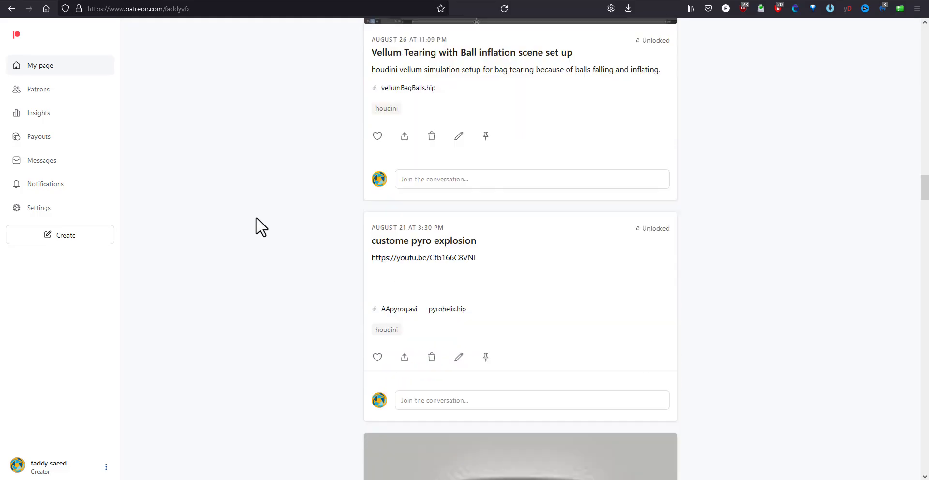
{"action": "scroll", "coordinate": [255, 216], "scroll_direction": "down", "scroll_amount": 20}
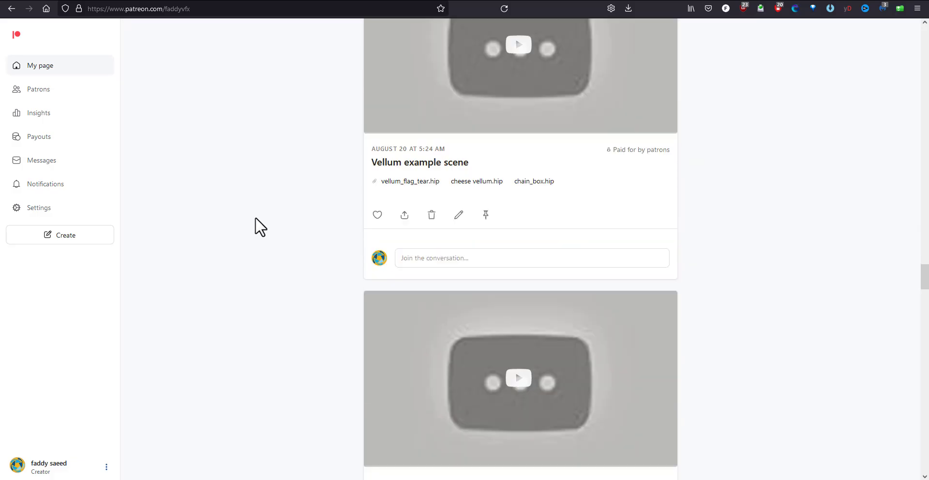
{"action": "scroll", "coordinate": [254, 217], "scroll_direction": "down", "scroll_amount": 20}
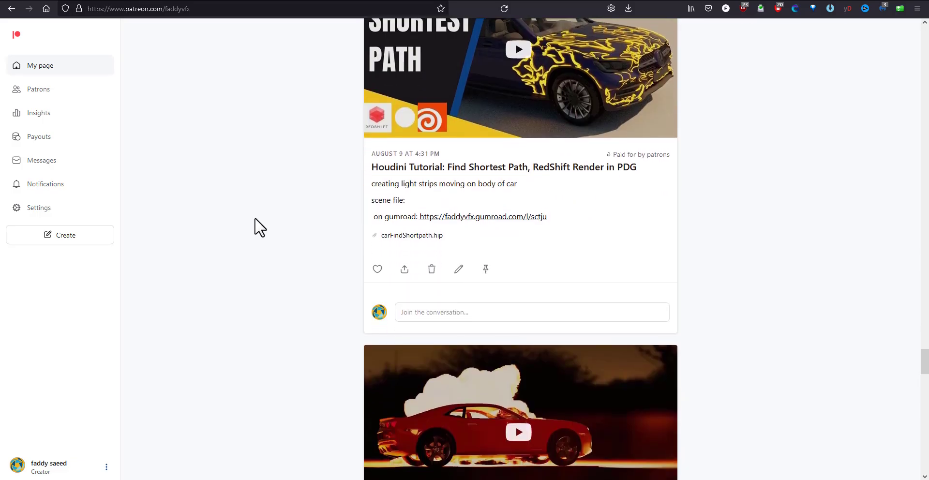
{"action": "scroll", "coordinate": [255, 217], "scroll_direction": "down", "scroll_amount": 14}
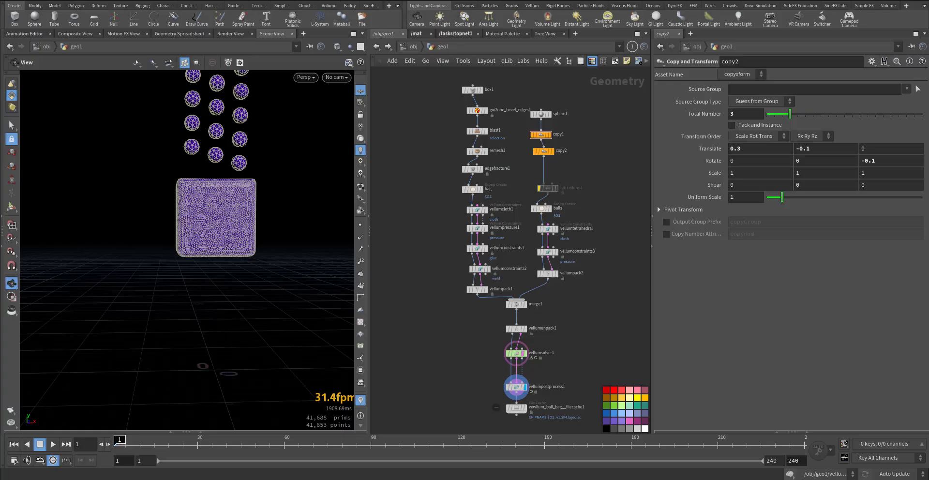
In Houdini, go up to the object level and re-enter the geo1 network at its first nodes.
{"action": "left_click", "coordinate": [410, 48]}
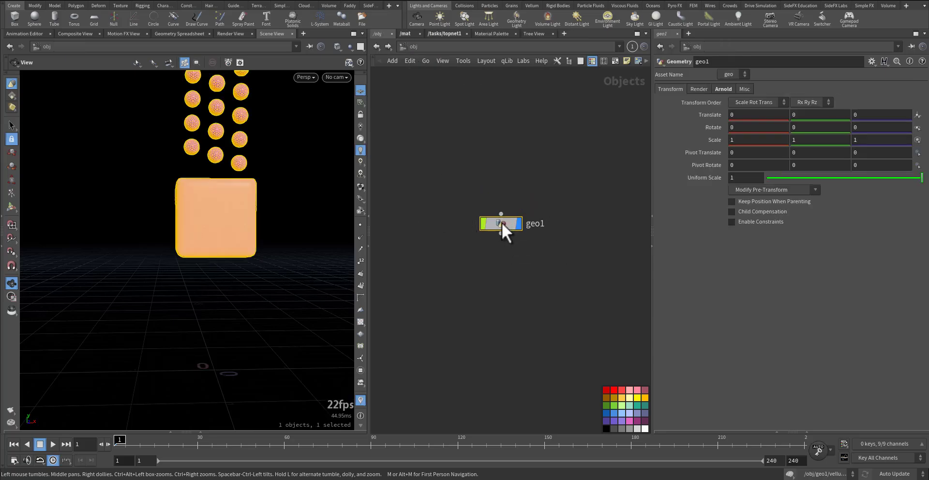
{"action": "double_click", "coordinate": [502, 223]}
{"action": "scroll", "coordinate": [437, 242], "scroll_direction": "up", "scroll_amount": 3}
{"action": "scroll", "coordinate": [449, 242], "scroll_direction": "up", "scroll_amount": 5}
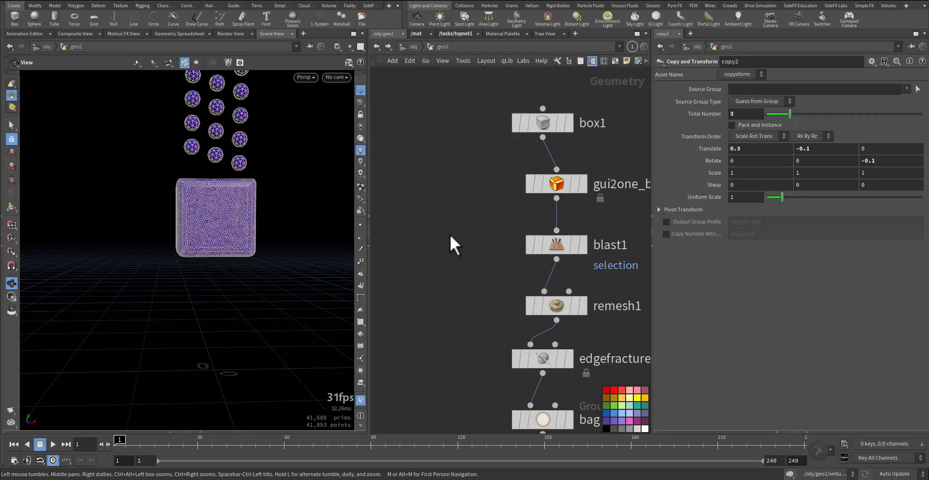
Display the box1 node's output on its own in the viewport and inspect the box from several angles.
{"action": "left_click", "coordinate": [517, 232]}
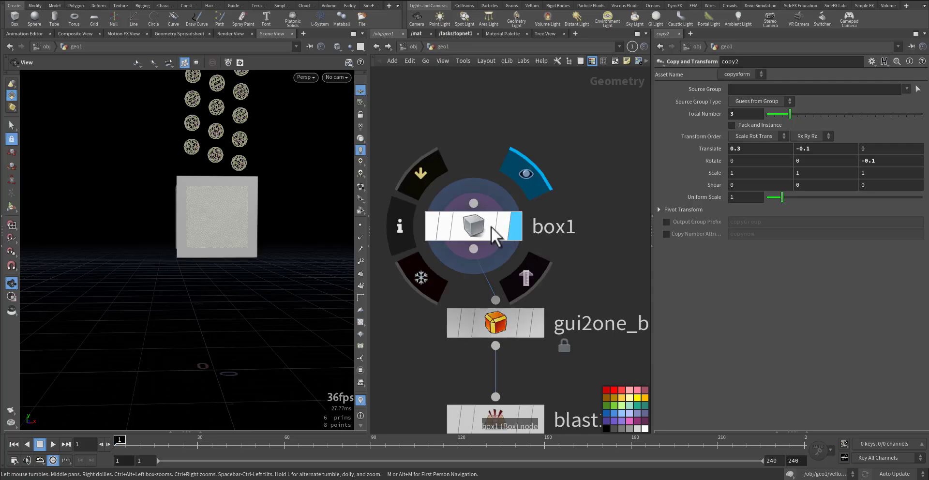
{"action": "left_click_drag", "start_coordinate": [332, 218], "coordinate": [228, 237]}
{"action": "left_click_drag", "start_coordinate": [268, 132], "coordinate": [336, 166]}
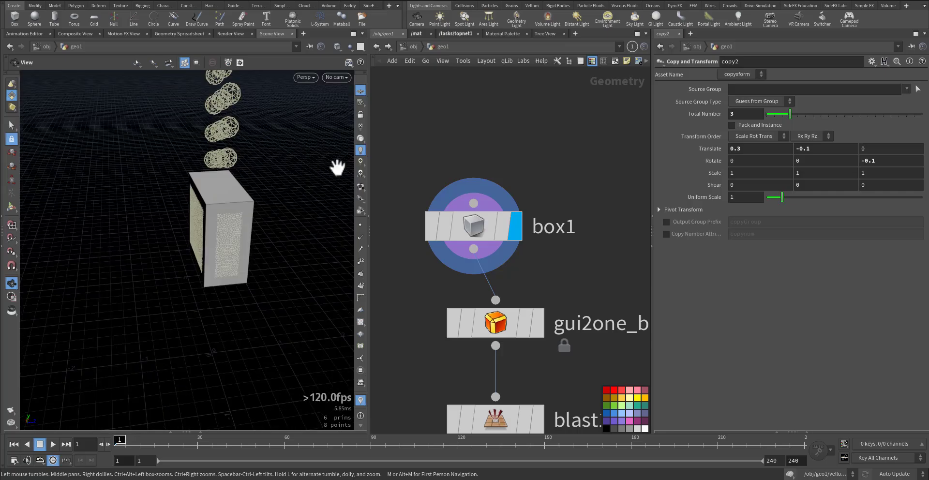
{"action": "mouse_move", "coordinate": [508, 252]}
{"action": "left_click", "coordinate": [522, 276]}
{"action": "left_click", "coordinate": [523, 277]}
{"action": "left_click_drag", "start_coordinate": [222, 226], "coordinate": [203, 239]}
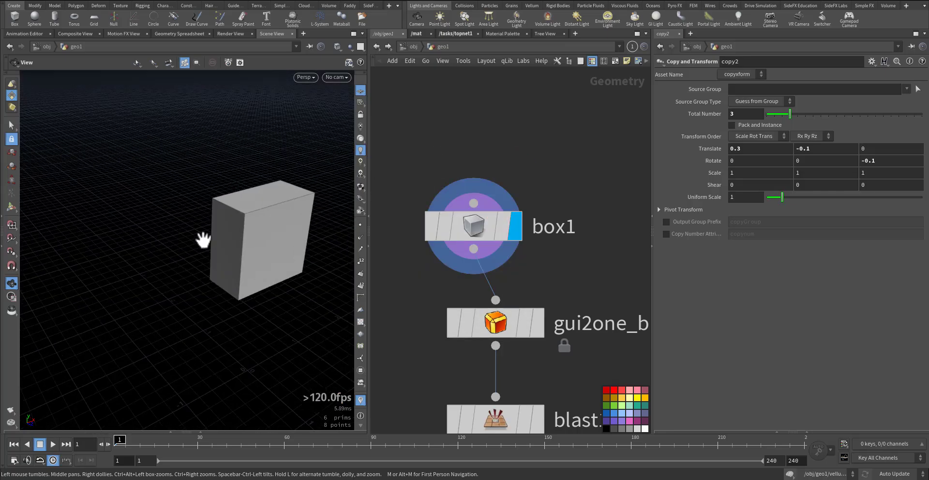
Display the gui2one_bevel_edges1 result, open the node's parameters and examine the bevelled box edges.
{"action": "middle_click_drag", "start_coordinate": [418, 340], "coordinate": [399, 244]}
{"action": "left_click", "coordinate": [518, 234]}
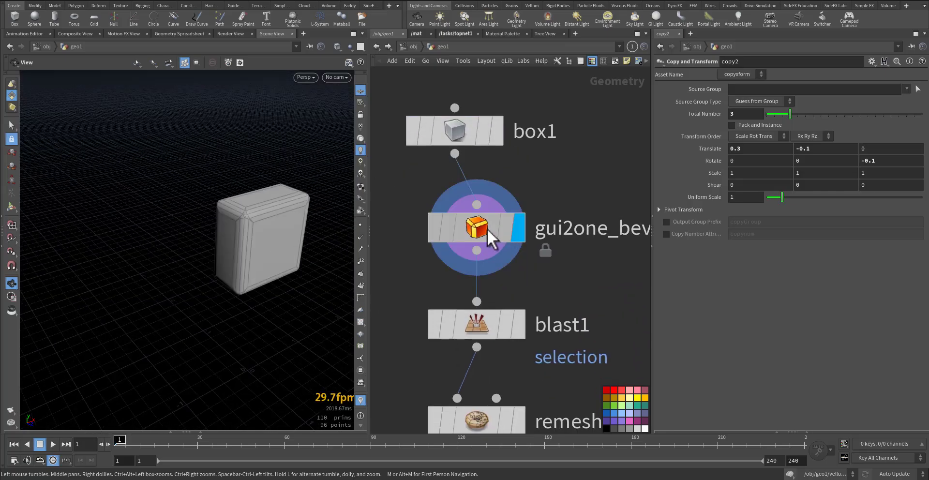
{"action": "left_click", "coordinate": [489, 229]}
{"action": "middle_click_drag", "start_coordinate": [593, 284], "coordinate": [457, 254]}
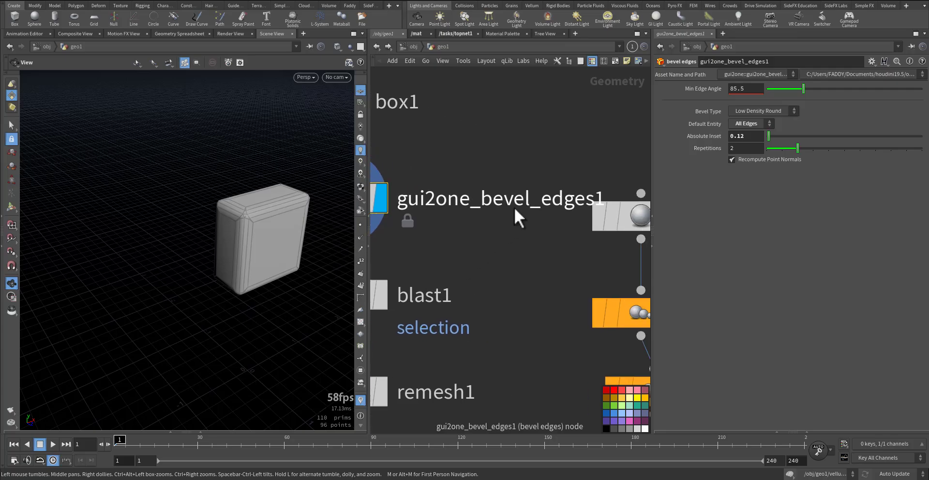
{"action": "left_click_drag", "start_coordinate": [233, 211], "coordinate": [251, 222]}
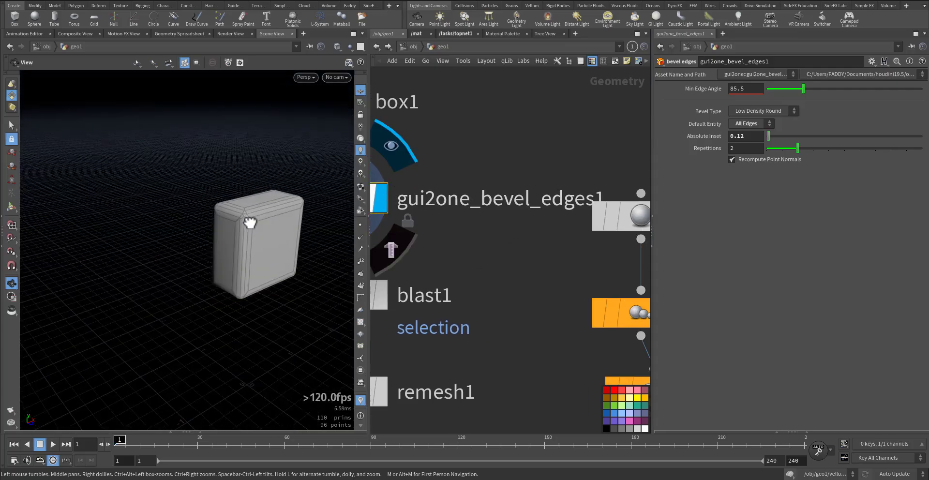
Display the blast1 result, open its parameters and examine the opening made in the box.
{"action": "middle_click_drag", "start_coordinate": [515, 267], "coordinate": [656, 210]}
{"action": "left_click", "coordinate": [524, 238]}
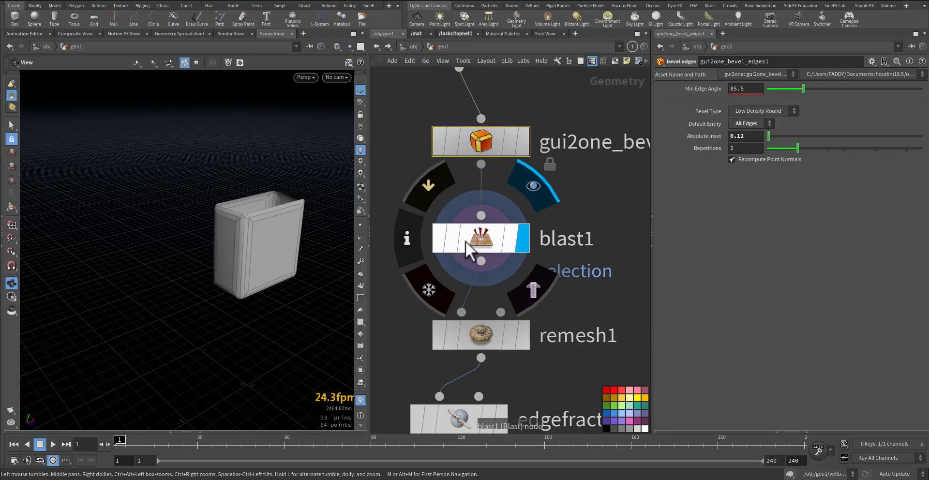
{"action": "left_click", "coordinate": [481, 241]}
{"action": "mouse_move", "coordinate": [271, 233]}
{"action": "left_mouse_down"}
{"action": "mouse_move", "coordinate": [265, 278]}
{"action": "mouse_move", "coordinate": [270, 226]}
{"action": "left_mouse_up"}
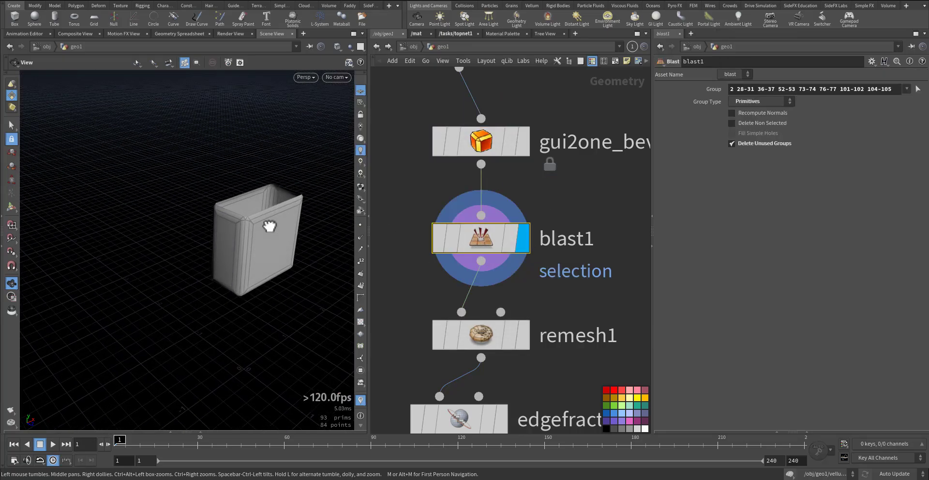
Display the remesh1 result and inspect the triangulated bag mesh from different angles.
{"action": "middle_click_drag", "start_coordinate": [422, 278], "coordinate": [429, 193]}
{"action": "left_click", "coordinate": [527, 254]}
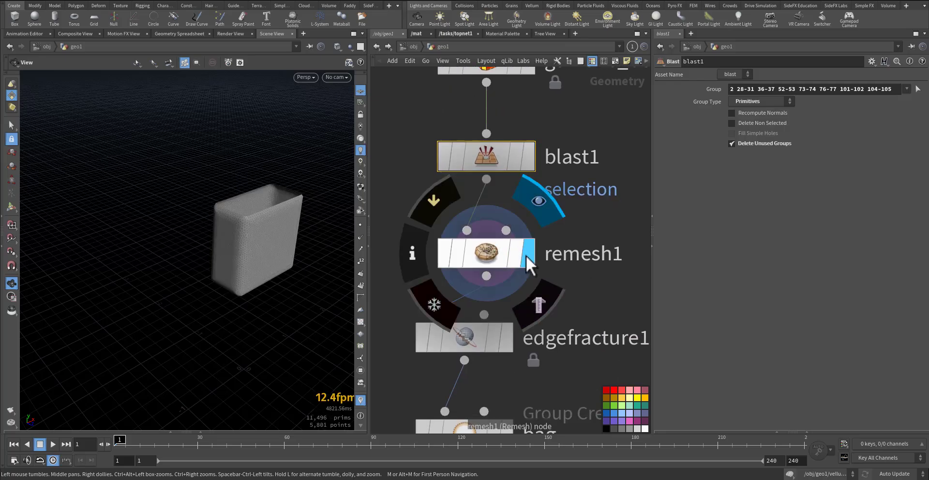
{"action": "left_click_drag", "start_coordinate": [290, 252], "coordinate": [294, 231]}
{"action": "middle_click_drag", "start_coordinate": [294, 231], "coordinate": [240, 248]}
Display edgefracture1, open its parameters and visualize the primitive piece attribute as colours on the bag.
{"action": "middle_click_drag", "start_coordinate": [583, 318], "coordinate": [546, 233]}
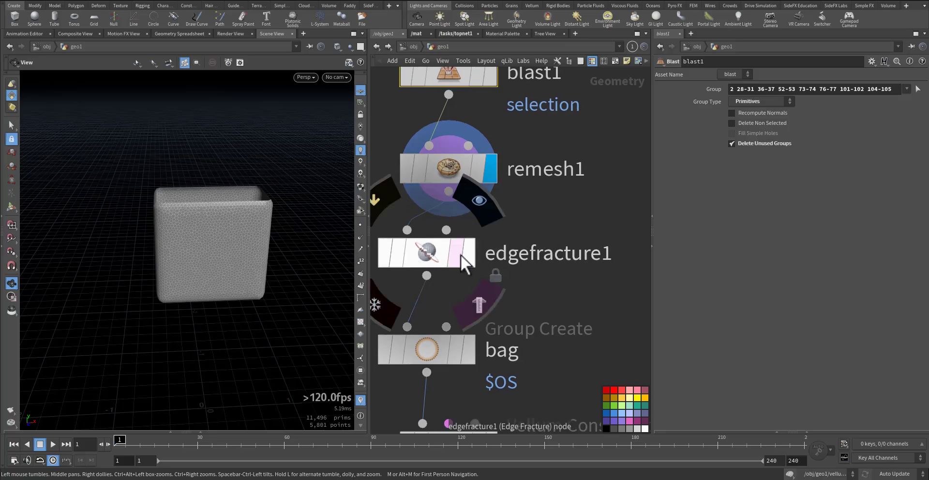
{"action": "left_click", "coordinate": [467, 253]}
{"action": "left_click", "coordinate": [441, 254]}
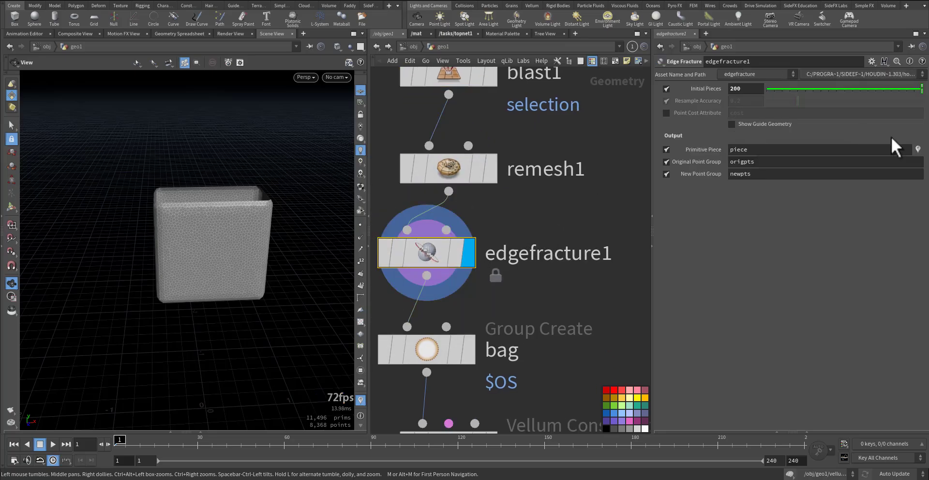
{"action": "left_click", "coordinate": [917, 149]}
{"action": "mouse_move", "coordinate": [178, 243]}
{"action": "left_mouse_down"}
{"action": "mouse_move", "coordinate": [201, 243]}
{"action": "mouse_move", "coordinate": [181, 243]}
{"action": "left_mouse_up"}
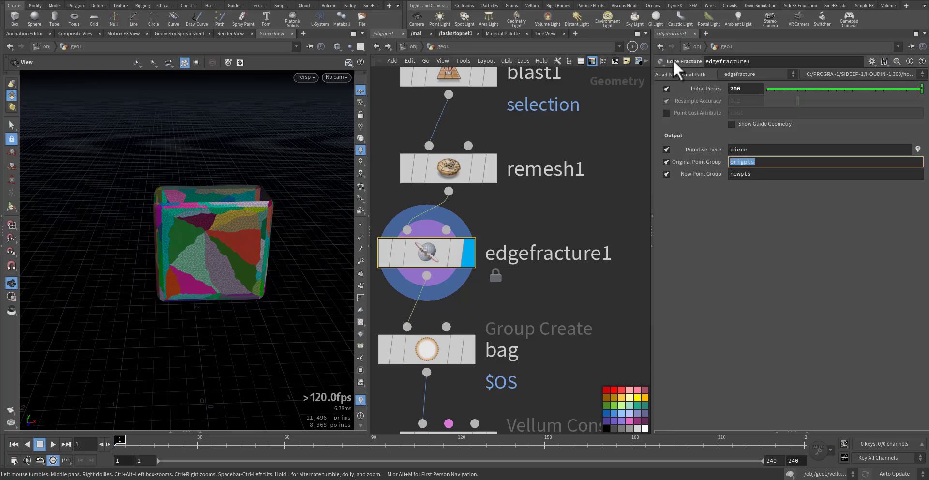
{"action": "mouse_move", "coordinate": [216, 249]}
{"action": "left_mouse_down"}
{"action": "mouse_move", "coordinate": [372, 232]}
{"action": "mouse_move", "coordinate": [221, 244]}
{"action": "left_mouse_up"}
Display the bag Group Create node and open its parameters to review the primitive group.
{"action": "middle_click_drag", "start_coordinate": [493, 330], "coordinate": [530, 236]}
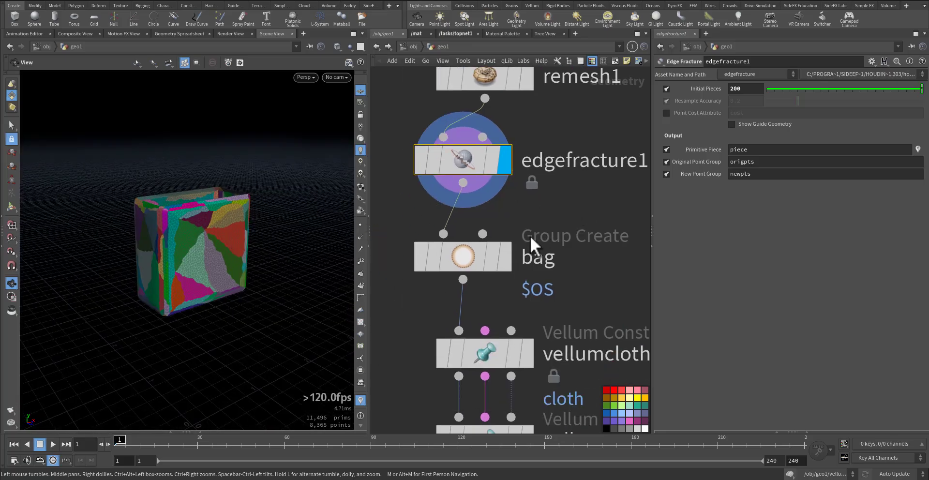
{"action": "left_click", "coordinate": [509, 260]}
{"action": "left_click", "coordinate": [466, 260]}
Display the vellumcloth1 constraints and review the node's mass, thickness and pin-to-animation parameters.
{"action": "middle_click_drag", "start_coordinate": [569, 311], "coordinate": [561, 246]}
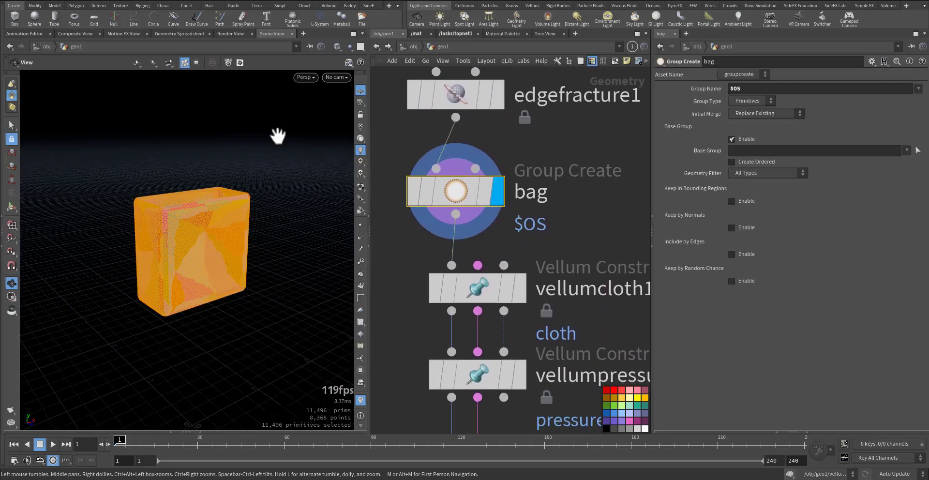
{"action": "left_click", "coordinate": [519, 288]}
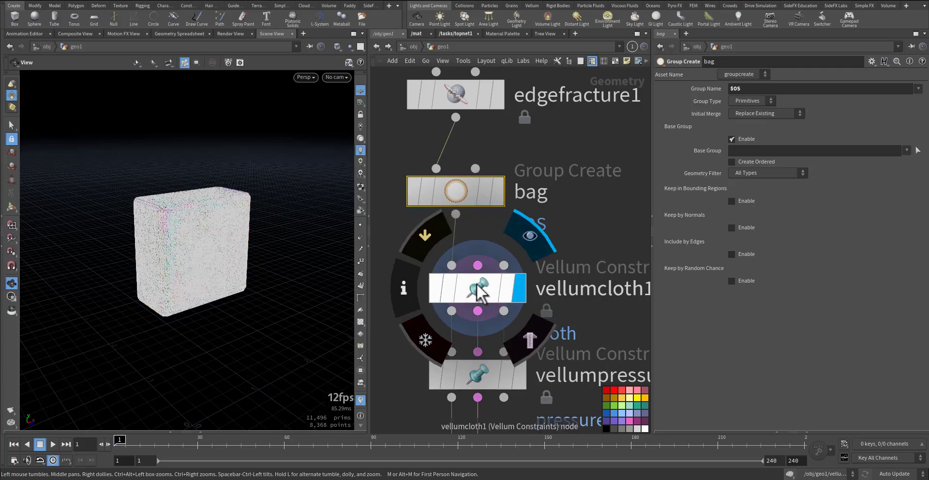
{"action": "left_click", "coordinate": [478, 290]}
{"action": "middle_click_drag", "start_coordinate": [598, 318], "coordinate": [554, 283]}
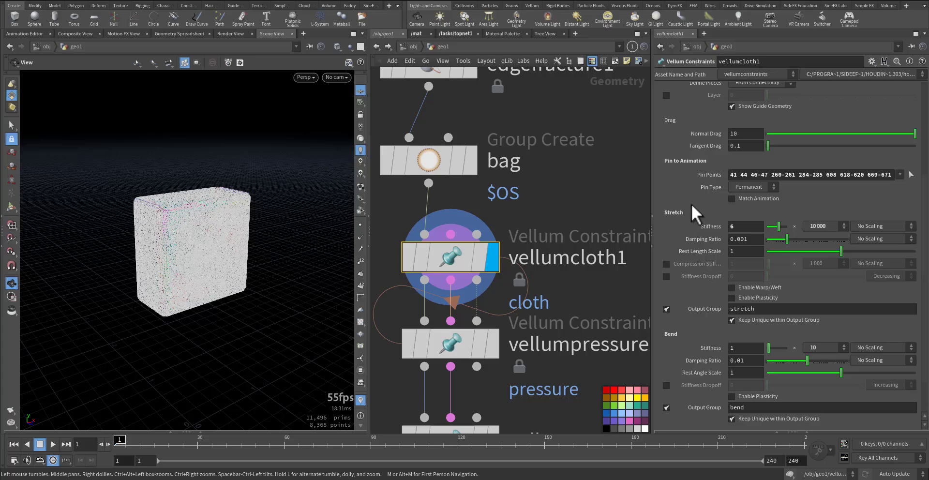
{"action": "scroll", "coordinate": [689, 149], "scroll_direction": "up", "scroll_amount": 5}
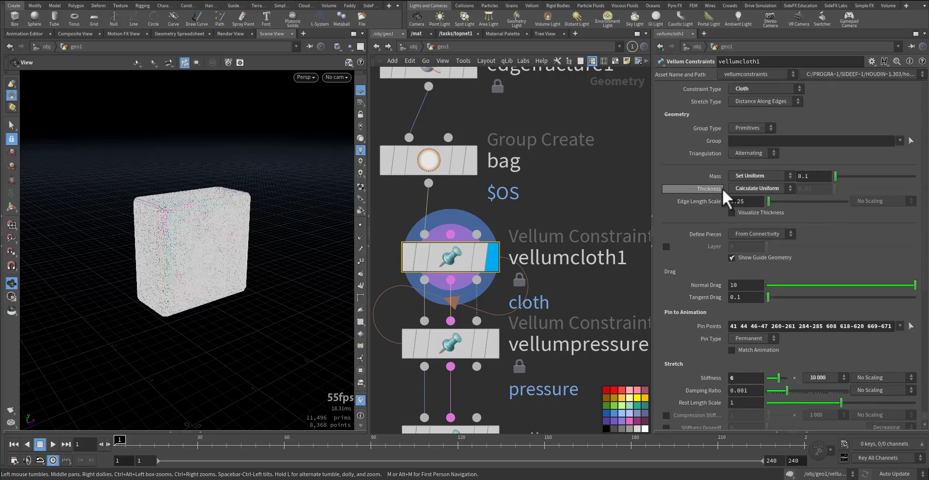
{"action": "scroll", "coordinate": [690, 202], "scroll_direction": "down", "scroll_amount": 5}
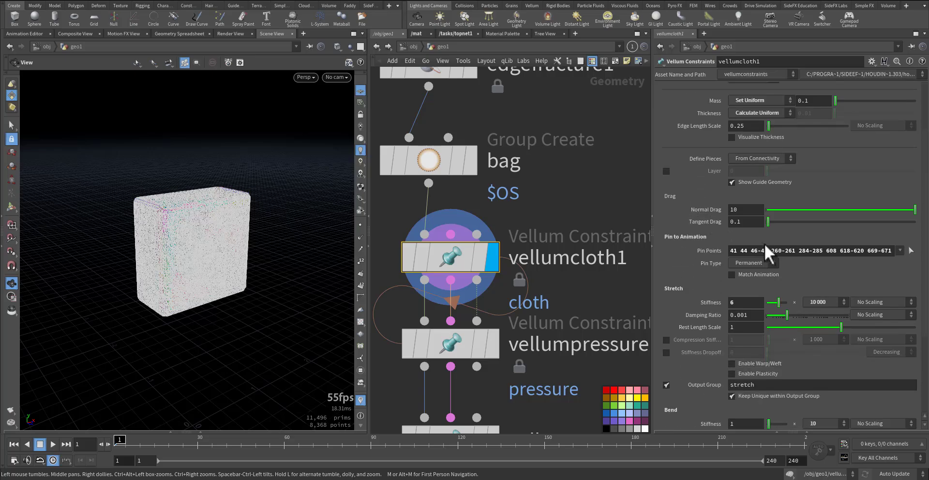
Examine the pinned points and cloth constraints up close along the bag's upper rim.
{"action": "left_click_drag", "start_coordinate": [188, 204], "coordinate": [159, 209]}
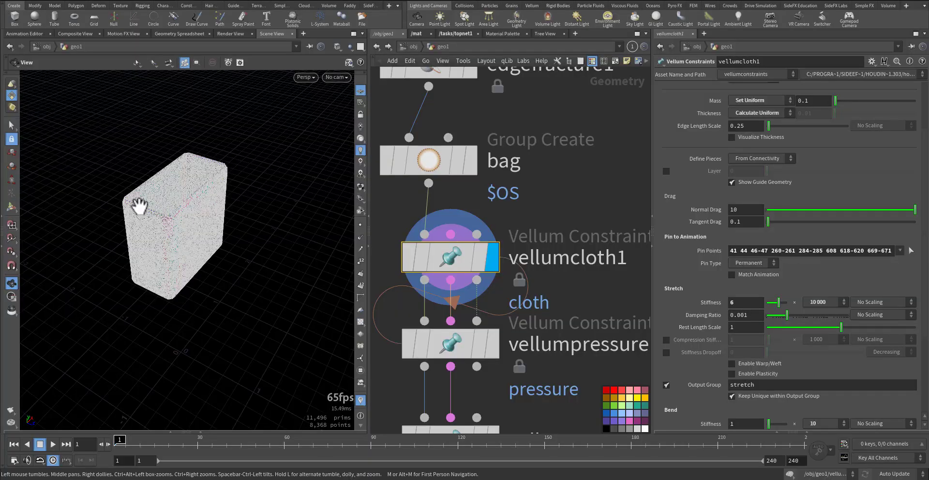
{"action": "right_click_drag", "start_coordinate": [140, 207], "coordinate": [224, 188]}
{"action": "left_click_drag", "start_coordinate": [224, 188], "coordinate": [161, 170]}
{"action": "middle_click_drag", "start_coordinate": [157, 145], "coordinate": [265, 220]}
{"action": "left_click_drag", "start_coordinate": [139, 180], "coordinate": [125, 156]}
{"action": "right_click_drag", "start_coordinate": [125, 156], "coordinate": [193, 166]}
Review the stretch and bend stiffness settings of the vellumcloth1 node.
{"action": "scroll", "coordinate": [194, 166], "scroll_direction": "down", "scroll_amount": 5}
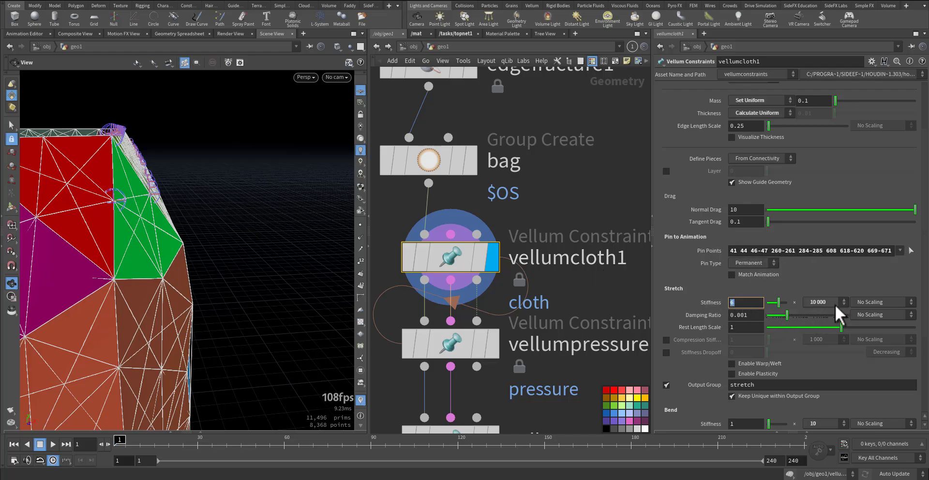
{"action": "scroll", "coordinate": [698, 341], "scroll_direction": "down", "scroll_amount": 5}
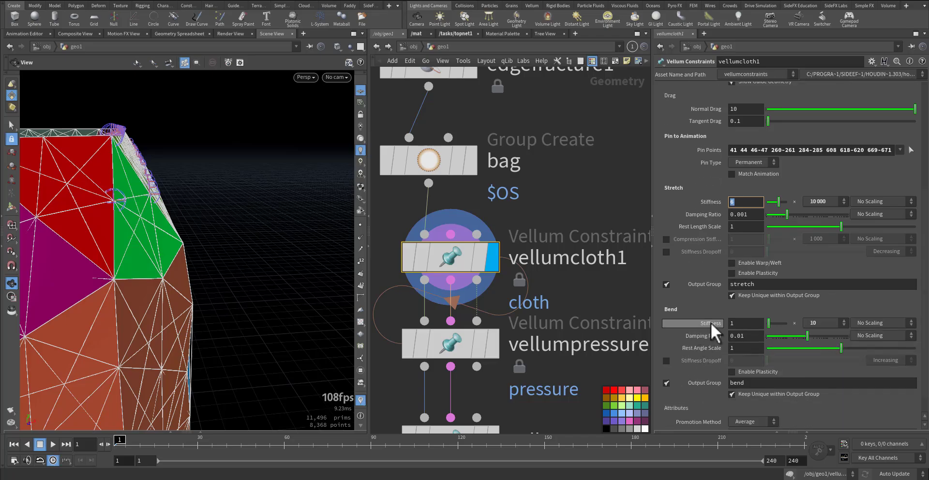
{"action": "scroll", "coordinate": [709, 317], "scroll_direction": "down", "scroll_amount": 1}
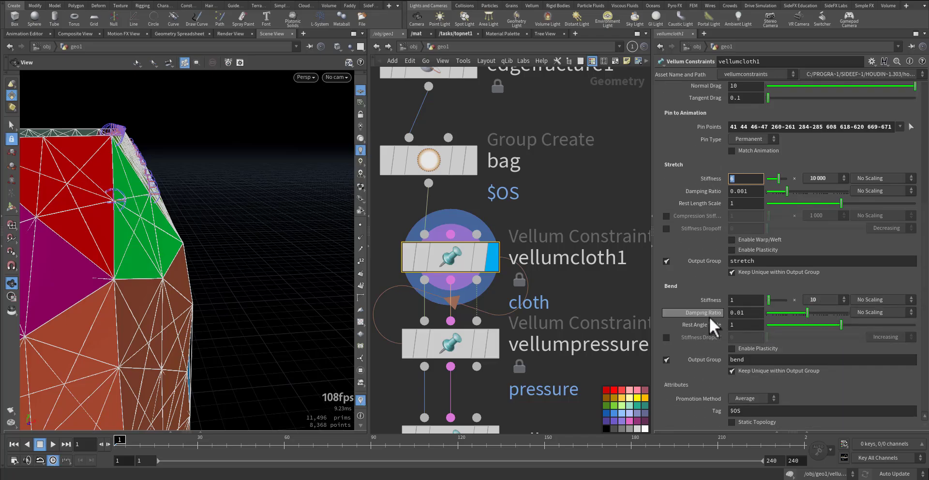
Display vellumpressure1, review its pressure stiffness parameters and inspect the whole bag with its constraints.
{"action": "middle_click_drag", "start_coordinate": [605, 315], "coordinate": [583, 221]}
{"action": "left_click", "coordinate": [472, 242]}
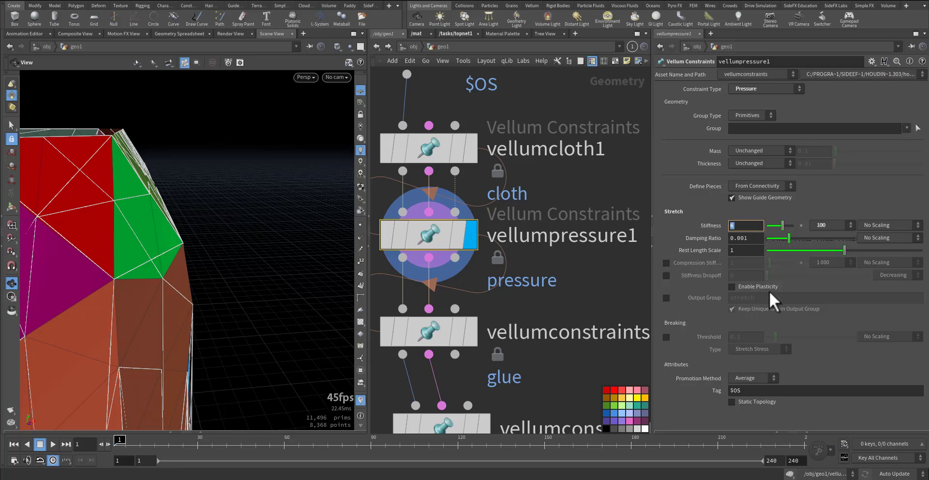
{"action": "middle_click_drag", "start_coordinate": [432, 336], "coordinate": [457, 261]}
{"action": "right_click_drag", "start_coordinate": [197, 283], "coordinate": [100, 329]}
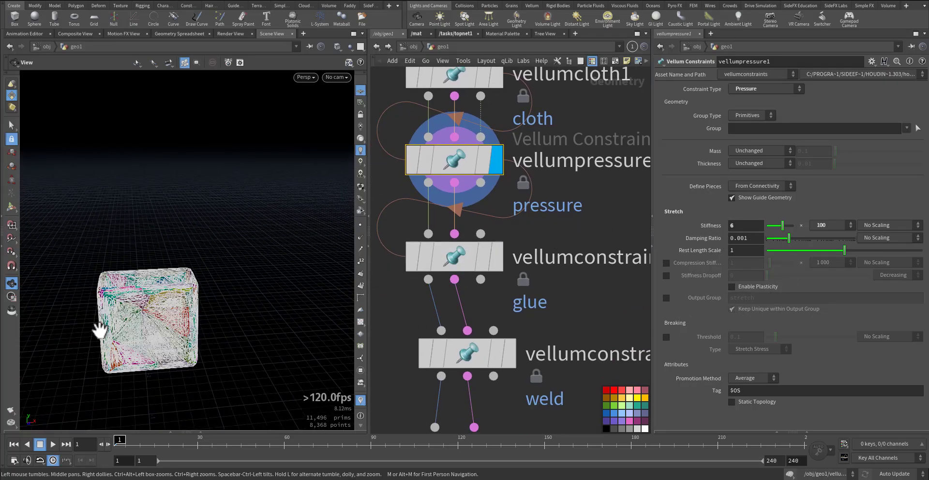
{"action": "middle_click_drag", "start_coordinate": [160, 306], "coordinate": [169, 302]}
{"action": "right_click_drag", "start_coordinate": [169, 302], "coordinate": [253, 256]}
{"action": "left_click_drag", "start_coordinate": [253, 257], "coordinate": [228, 266]}
Display the vellumconstraints1 glue constraints and open the node's glue search and breaking parameters.
{"action": "middle_click_drag", "start_coordinate": [540, 329], "coordinate": [521, 272]}
{"action": "left_click", "coordinate": [496, 203]}
{"action": "left_click", "coordinate": [467, 204]}
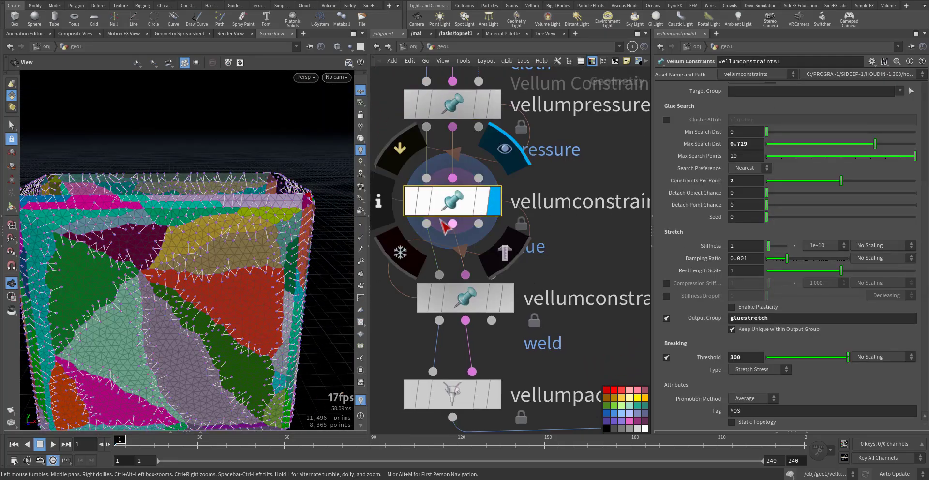
Compare the weld constraints of vellumconstraints2 with the glue constraints of vellumconstraints1, displaying each node and opening its parameters.
{"action": "left_click", "coordinate": [508, 301]}
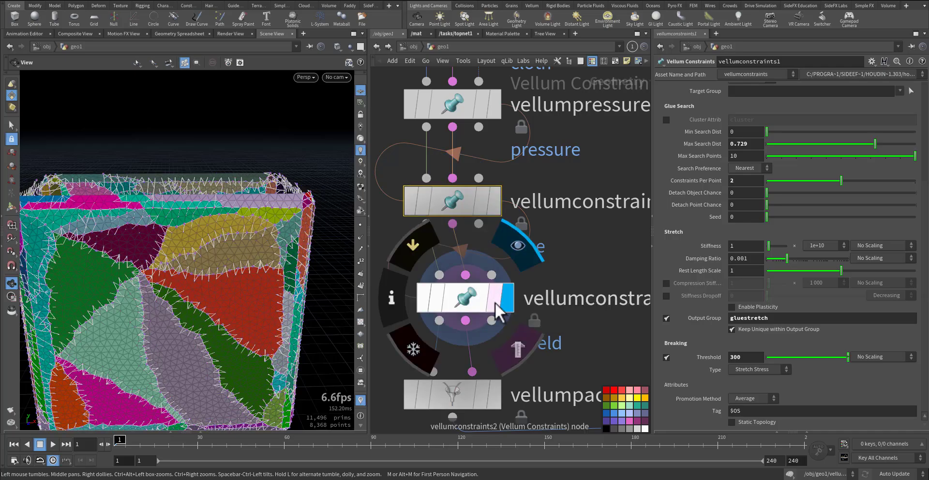
{"action": "left_click", "coordinate": [473, 301]}
{"action": "left_click", "coordinate": [496, 201]}
{"action": "left_click", "coordinate": [462, 204]}
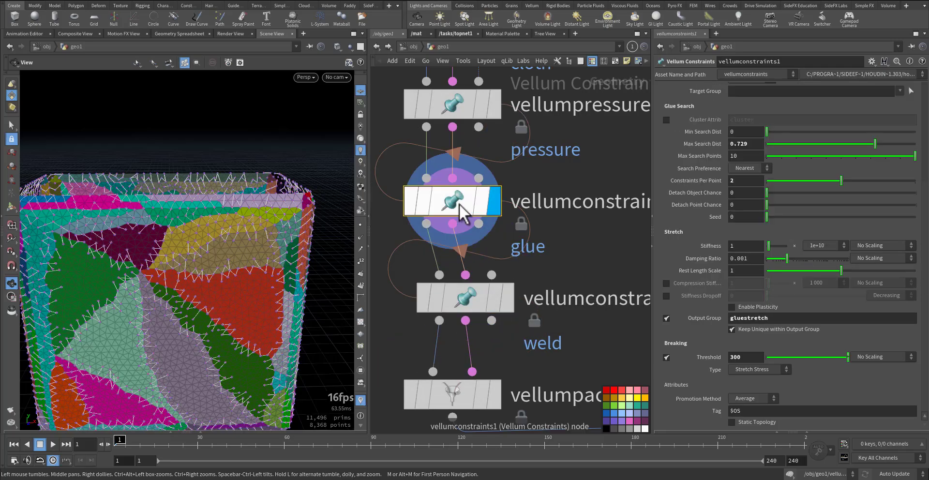
{"action": "left_click", "coordinate": [506, 298]}
{"action": "left_click", "coordinate": [475, 303]}
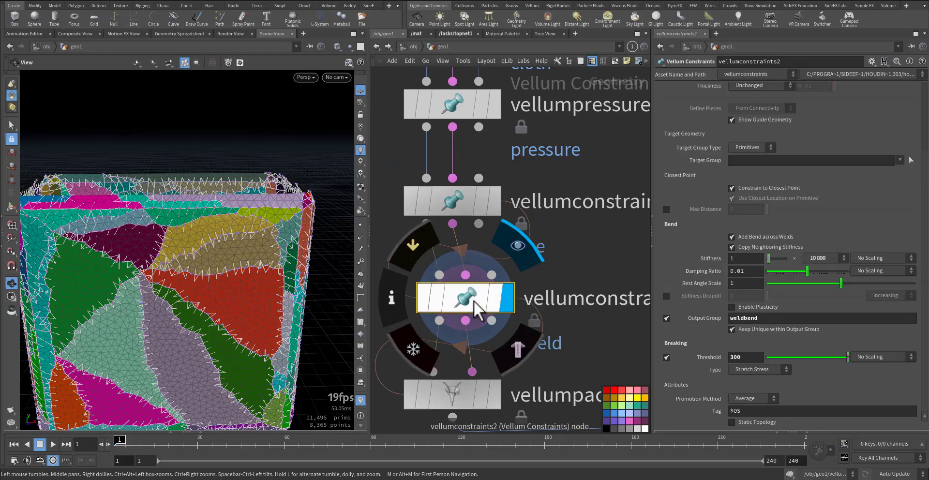
Display the vellumconstraints1 glue constraints again and review the node's output group and maximum search distance.
{"action": "left_click", "coordinate": [495, 202]}
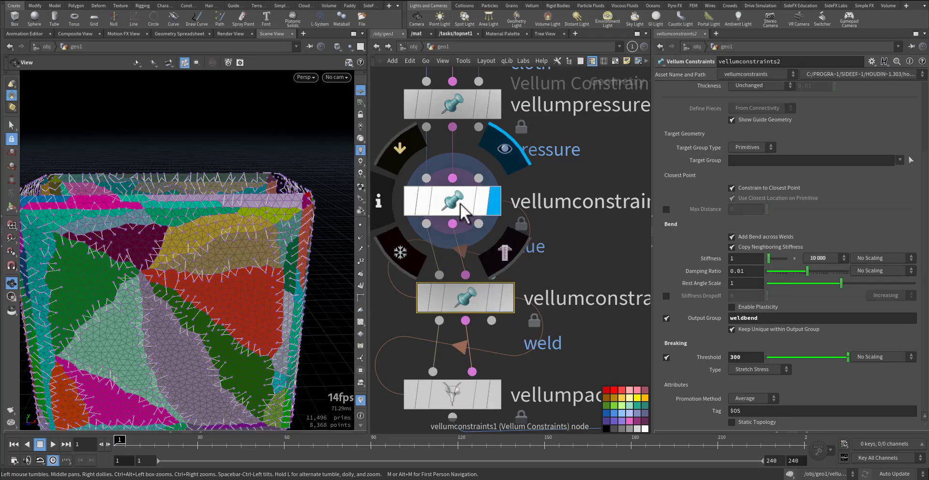
{"action": "left_click", "coordinate": [462, 203]}
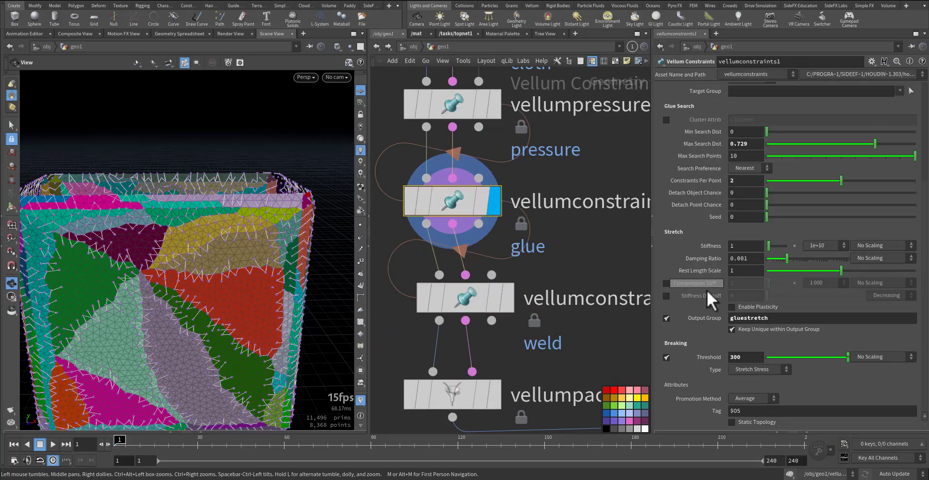
{"action": "double_click", "coordinate": [796, 318]}
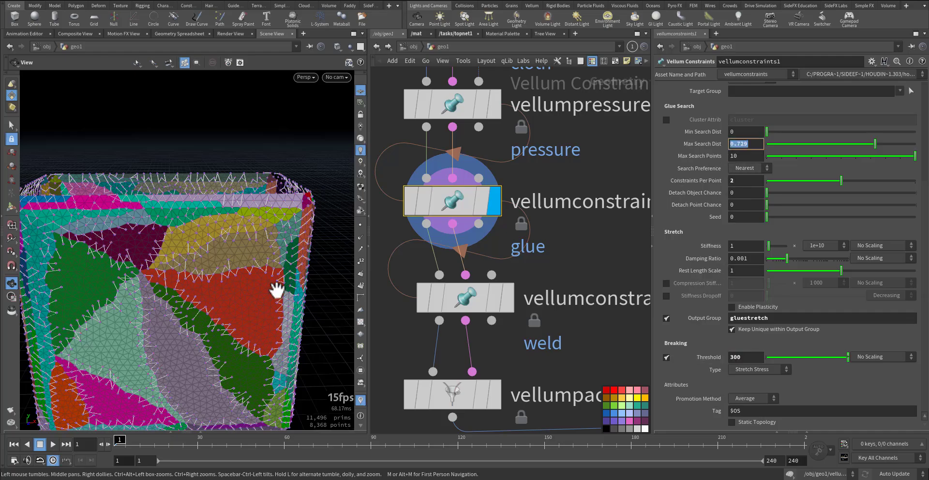
Review the bend stiffness settings of the vellumconstraints2 weld node and display the packed bag at vellumpack1.
{"action": "left_click", "coordinate": [509, 300]}
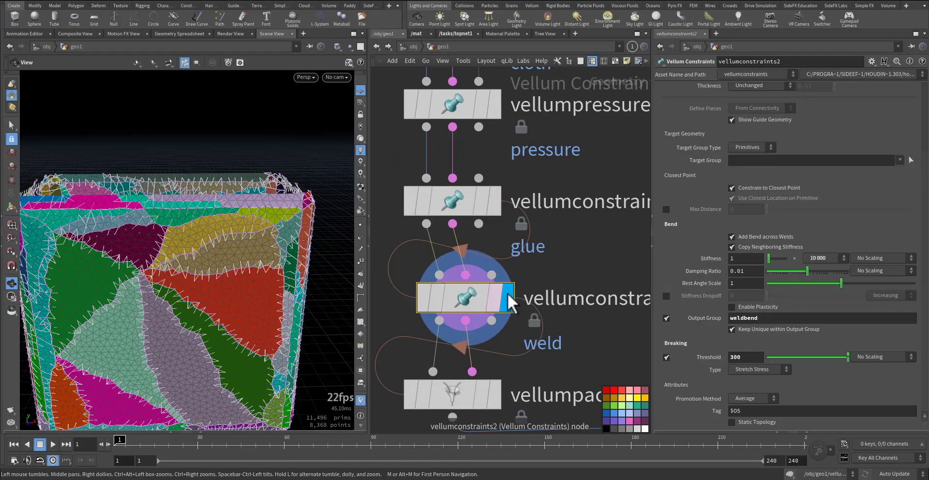
{"action": "left_click", "coordinate": [746, 254]}
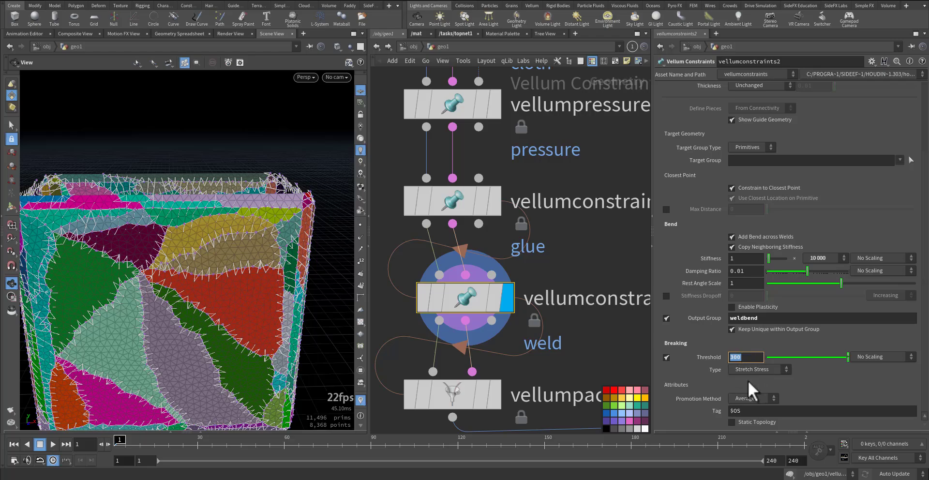
{"action": "middle_click_drag", "start_coordinate": [569, 371], "coordinate": [591, 243]}
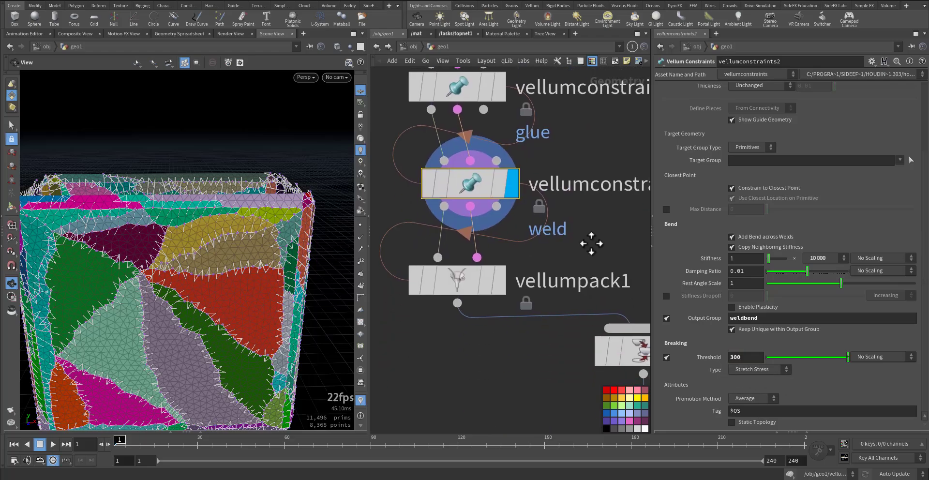
{"action": "scroll", "coordinate": [415, 302], "scroll_direction": "down", "scroll_amount": 5}
{"action": "scroll", "coordinate": [450, 284], "scroll_direction": "up", "scroll_amount": 5}
{"action": "left_click", "coordinate": [459, 266]}
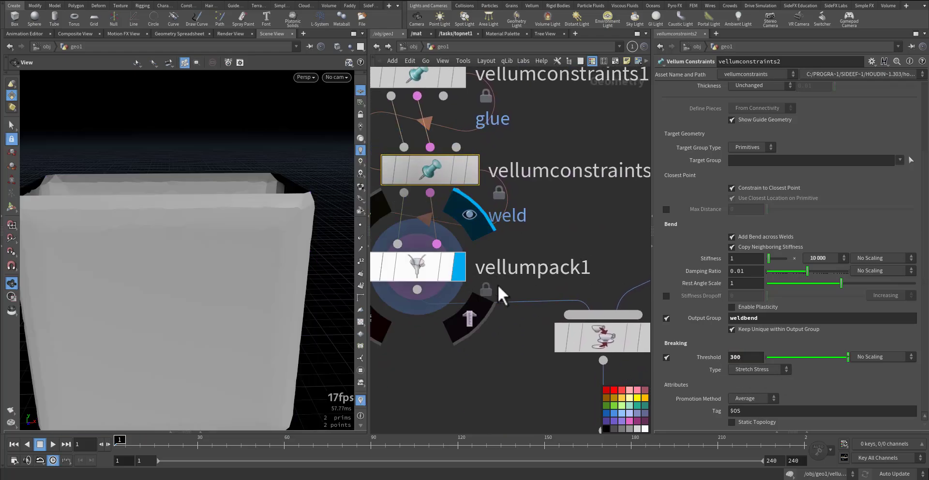
Go back to the start of the bag branch and display the original box1 geometry.
{"action": "scroll", "coordinate": [521, 276], "scroll_direction": "down", "scroll_amount": 10}
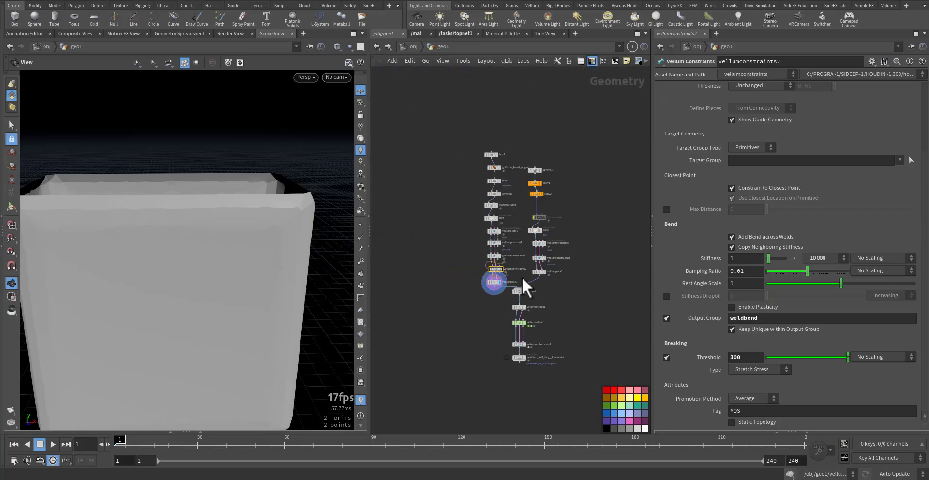
{"action": "middle_click_drag", "start_coordinate": [521, 277], "coordinate": [525, 233]}
{"action": "scroll", "coordinate": [547, 280], "scroll_direction": "up", "scroll_amount": 10}
{"action": "left_click", "coordinate": [419, 198]}
{"action": "scroll", "coordinate": [239, 271], "scroll_direction": "down", "scroll_amount": 5}
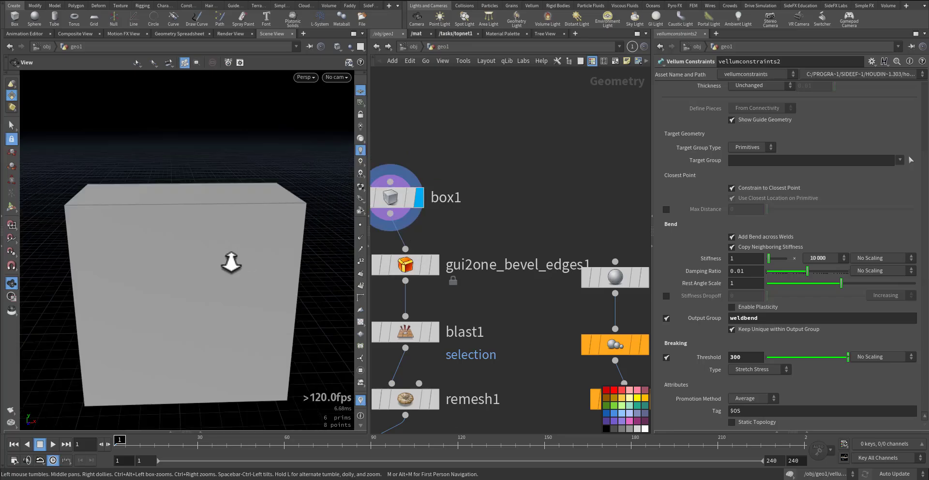
Display sphere1 at the start of the ball branch and open its parameters.
{"action": "middle_click_drag", "start_coordinate": [473, 245], "coordinate": [422, 209]}
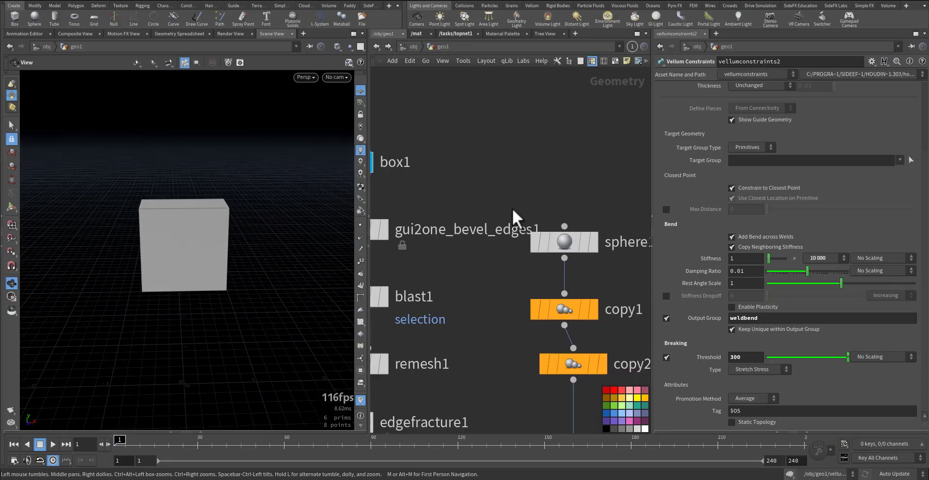
{"action": "left_click", "coordinate": [595, 241]}
{"action": "scroll", "coordinate": [570, 257], "scroll_direction": "up", "scroll_amount": 4}
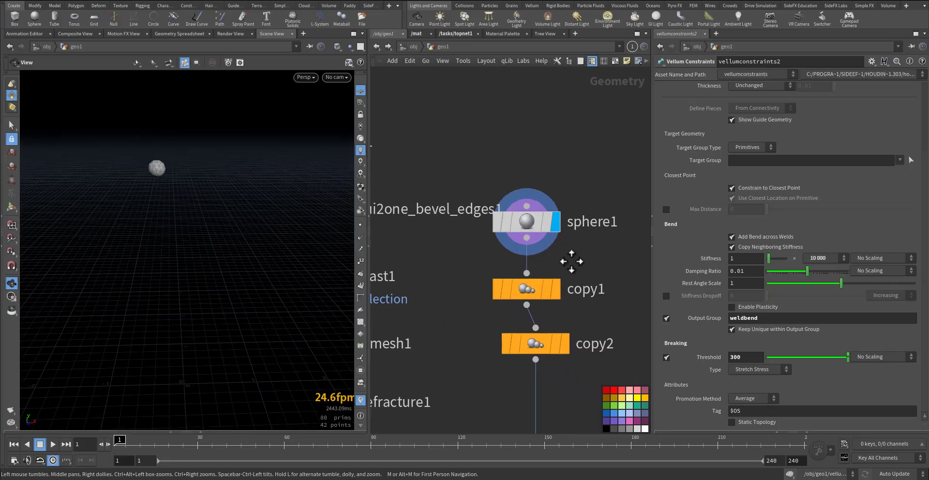
{"action": "left_click", "coordinate": [502, 200]}
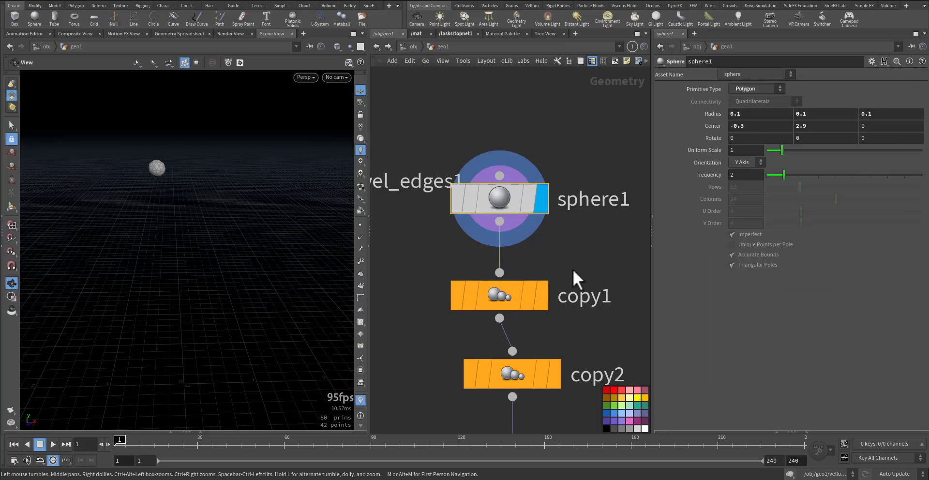
Display copy1, open its total number and transform settings, and inspect the column of balls.
{"action": "middle_click_drag", "start_coordinate": [573, 269], "coordinate": [568, 214]}
{"action": "left_click", "coordinate": [539, 241]}
{"action": "left_click", "coordinate": [506, 243]}
{"action": "middle_click_drag", "start_coordinate": [253, 193], "coordinate": [266, 349]}
{"action": "scroll", "coordinate": [263, 349], "scroll_direction": "down", "scroll_amount": 4}
{"action": "middle_click_drag", "start_coordinate": [576, 378], "coordinate": [560, 324]}
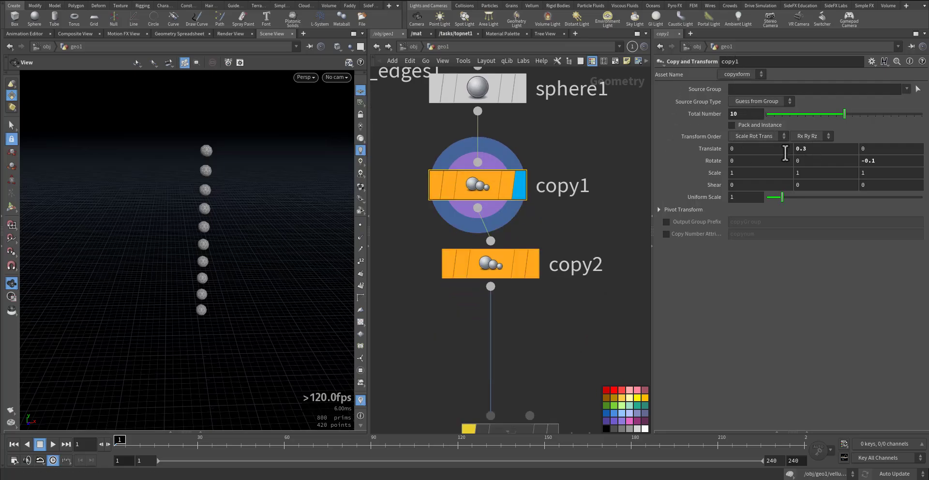
{"action": "left_click_drag", "start_coordinate": [218, 223], "coordinate": [251, 187]}
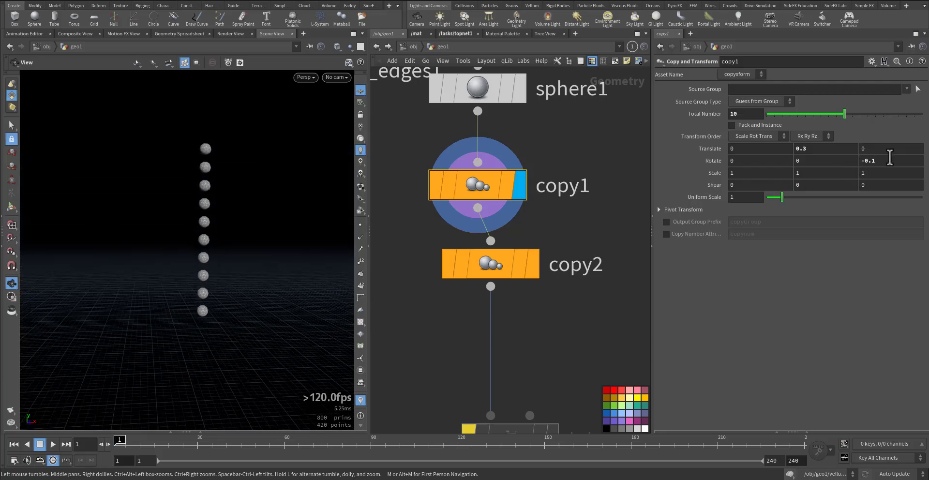
Display copy2 and inspect the duplicated columns of balls from different angles.
{"action": "left_click", "coordinate": [532, 263]}
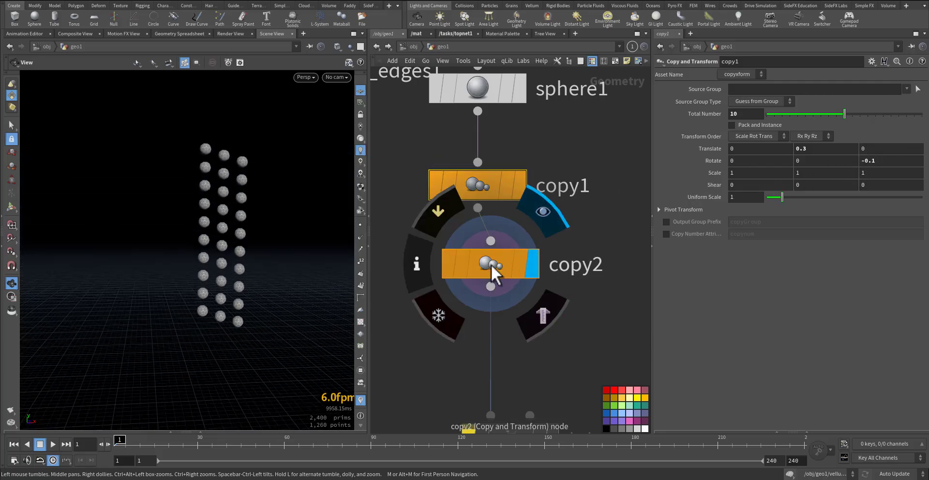
{"action": "left_click_drag", "start_coordinate": [224, 234], "coordinate": [292, 237]}
{"action": "left_click_drag", "start_coordinate": [292, 242], "coordinate": [219, 248]}
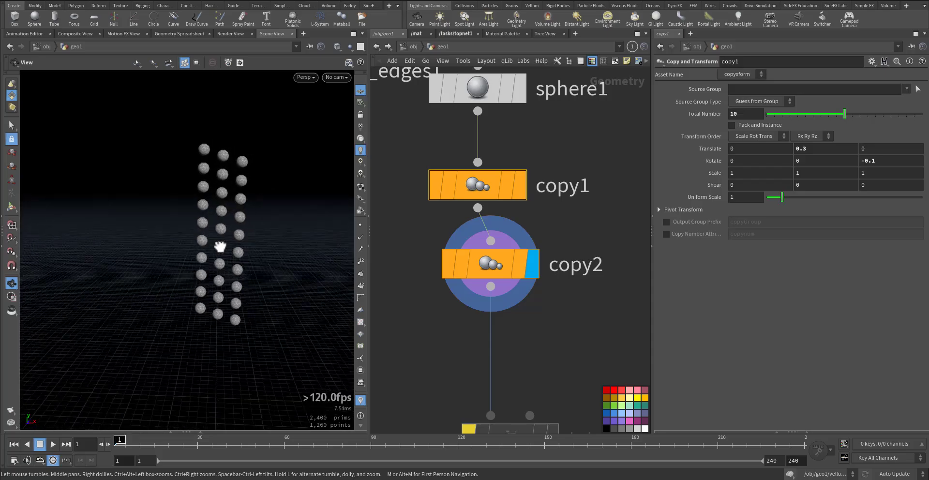
{"action": "middle_click", "coordinate": [498, 272]}
{"action": "scroll", "coordinate": [436, 257], "scroll_direction": "down", "scroll_amount": 5}
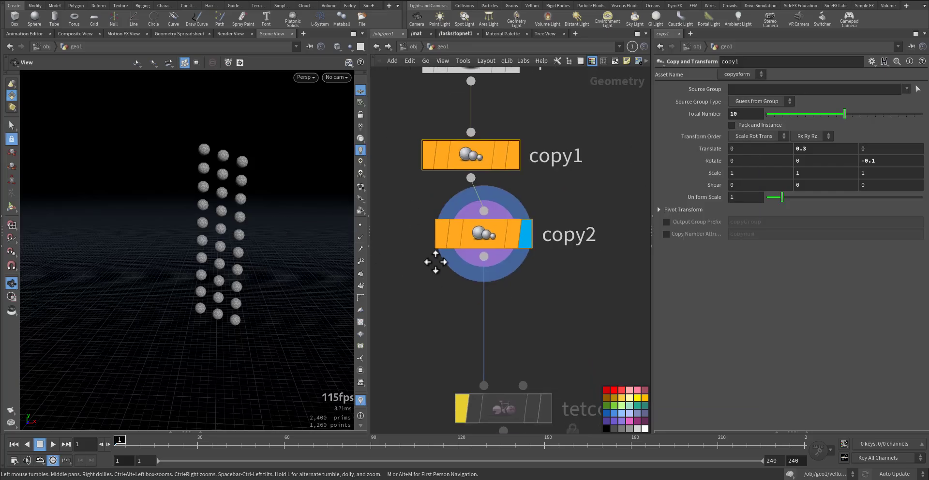
Open the parameters of the balls group node below the second copy node.
{"action": "scroll", "coordinate": [411, 225], "scroll_direction": "down", "scroll_amount": 2}
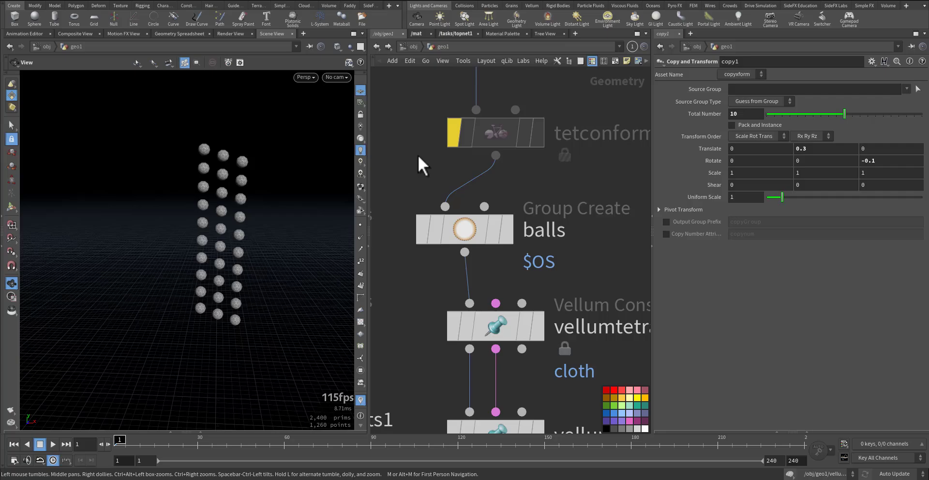
{"action": "left_click", "coordinate": [508, 229]}
{"action": "left_click_drag", "start_coordinate": [277, 242], "coordinate": [210, 245]}
Display the vellumtetrahedral cloth constraints on the balls up close and review the node's mass setting.
{"action": "middle_click_drag", "start_coordinate": [421, 289], "coordinate": [396, 181]}
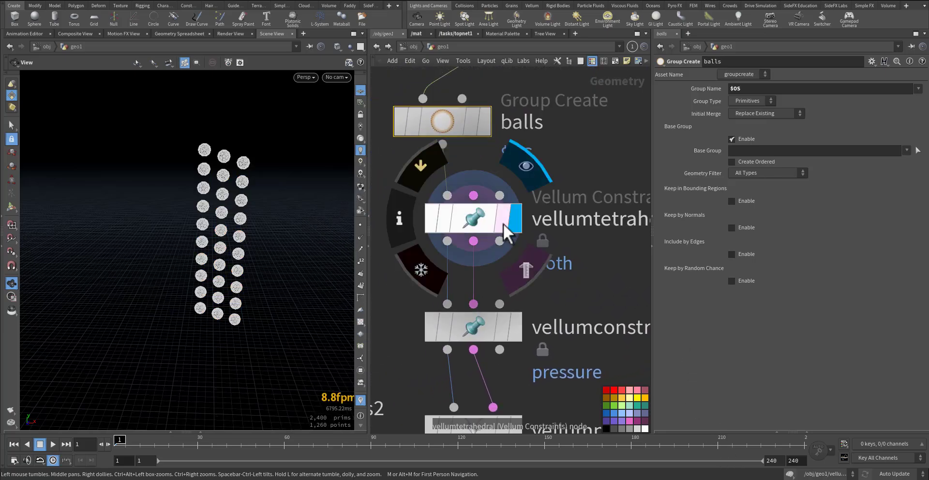
{"action": "left_click", "coordinate": [443, 216]}
{"action": "right_click_drag", "start_coordinate": [206, 226], "coordinate": [334, 204]}
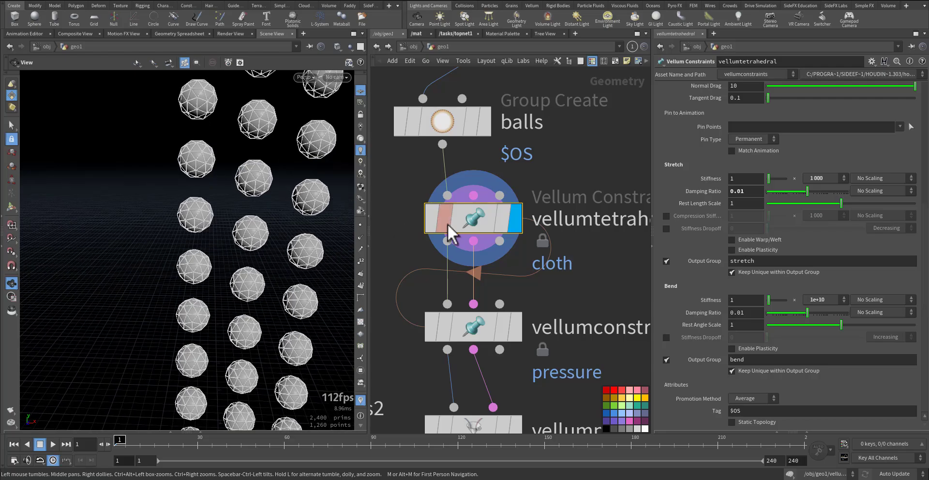
{"action": "scroll", "coordinate": [706, 170], "scroll_direction": "up", "scroll_amount": 2}
{"action": "scroll", "coordinate": [707, 170], "scroll_direction": "up", "scroll_amount": 3}
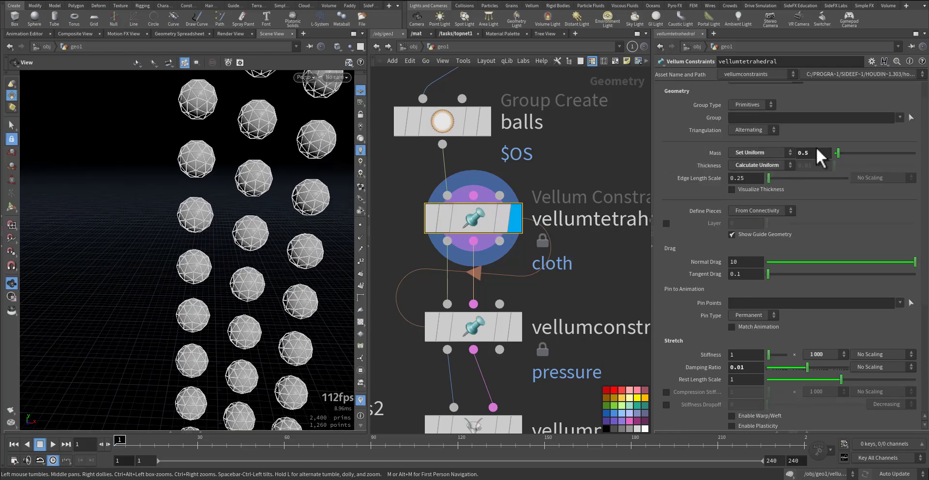
{"action": "left_click_drag", "start_coordinate": [804, 153], "coordinate": [813, 153]}
Open the vellumcloth1 parameters in the bag branch to compare its mass with that of the balls.
{"action": "middle_click_drag", "start_coordinate": [397, 218], "coordinate": [570, 209]}
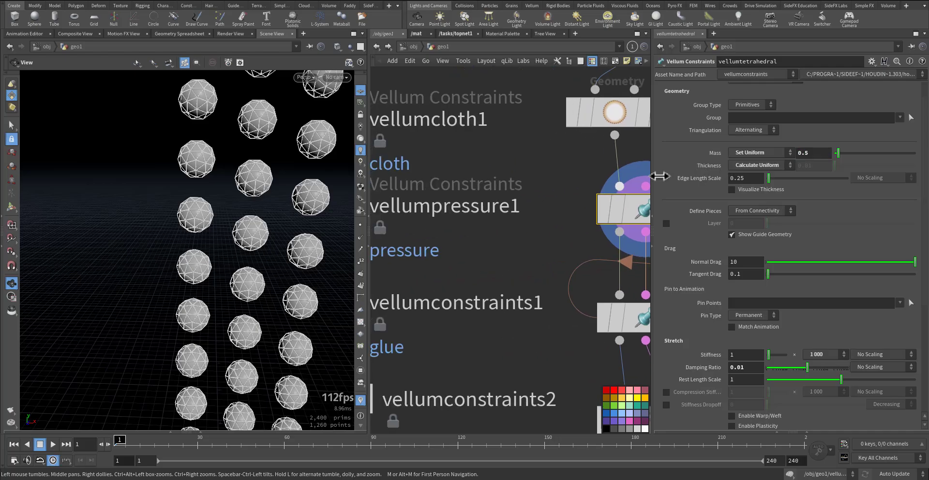
{"action": "left_click_drag", "start_coordinate": [813, 153], "coordinate": [781, 157]}
{"action": "middle_click_drag", "start_coordinate": [479, 253], "coordinate": [507, 250]}
{"action": "scroll", "coordinate": [586, 199], "scroll_direction": "down", "scroll_amount": 3}
{"action": "left_click_drag", "start_coordinate": [481, 144], "coordinate": [438, 170]}
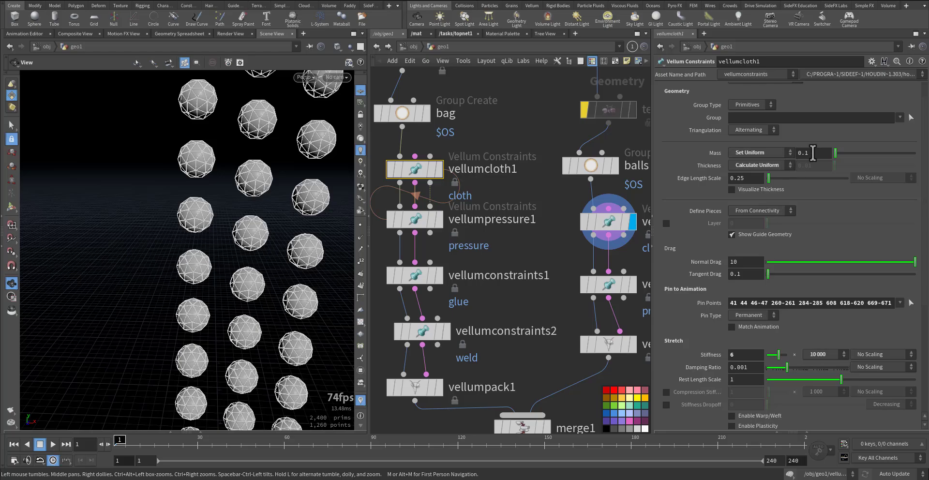
Return to the vellumtetrahedral node and review its stretch damping ratio and bend settings.
{"action": "middle_click_drag", "start_coordinate": [533, 255], "coordinate": [485, 208]}
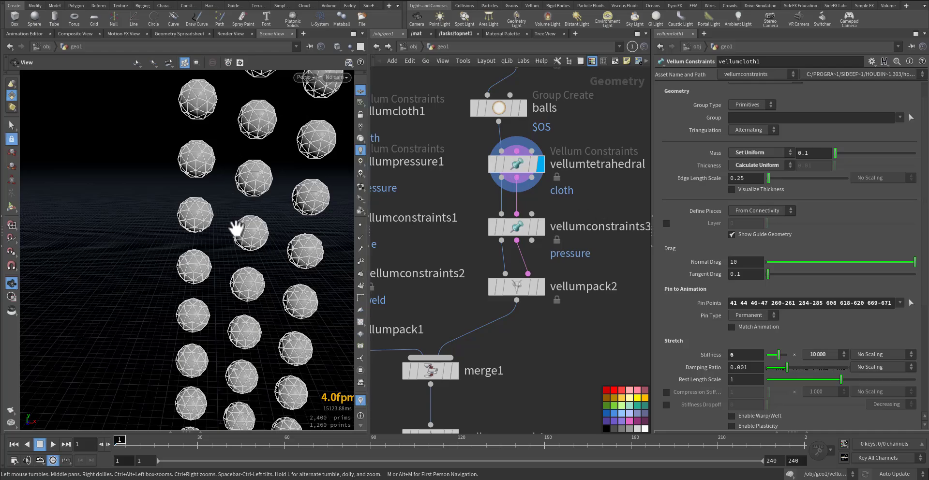
{"action": "left_click", "coordinate": [510, 152]}
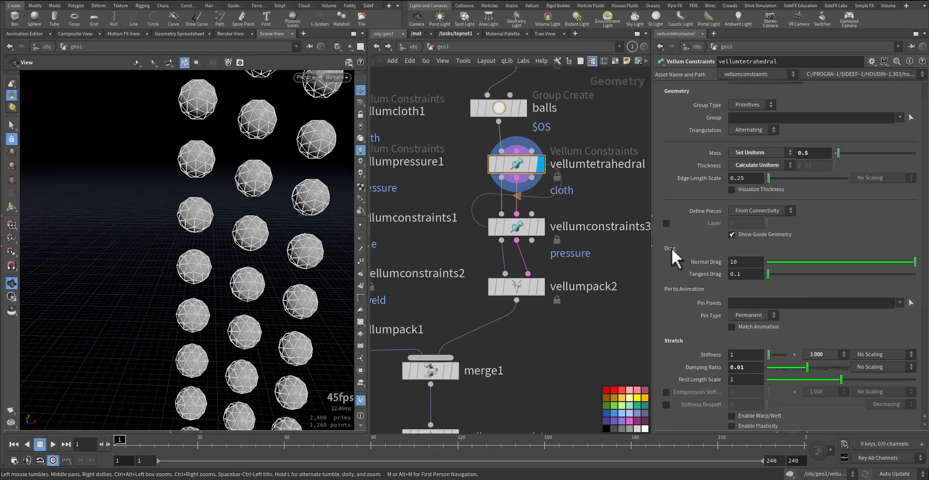
{"action": "scroll", "coordinate": [687, 272], "scroll_direction": "down", "scroll_amount": 5}
{"action": "scroll", "coordinate": [687, 274], "scroll_direction": "down", "scroll_amount": 2}
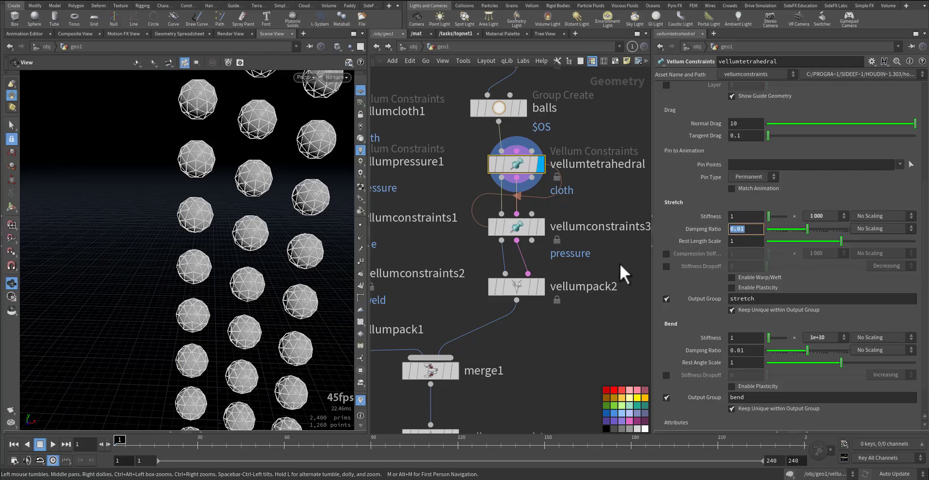
Display the vellumconstraints3 pressure constraints of the balls and review the node's output group and stiffness.
{"action": "middle_click_drag", "start_coordinate": [619, 263], "coordinate": [610, 232]}
{"action": "left_click", "coordinate": [529, 197]}
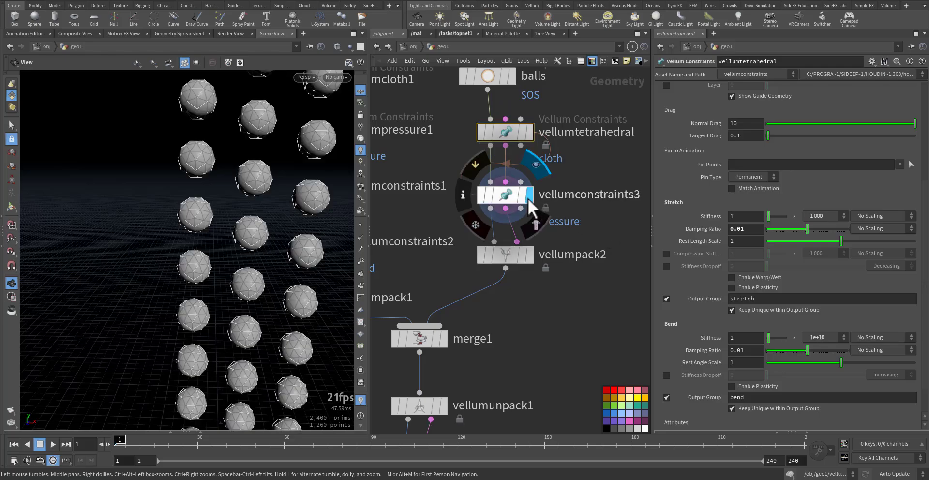
{"action": "left_click", "coordinate": [527, 198]}
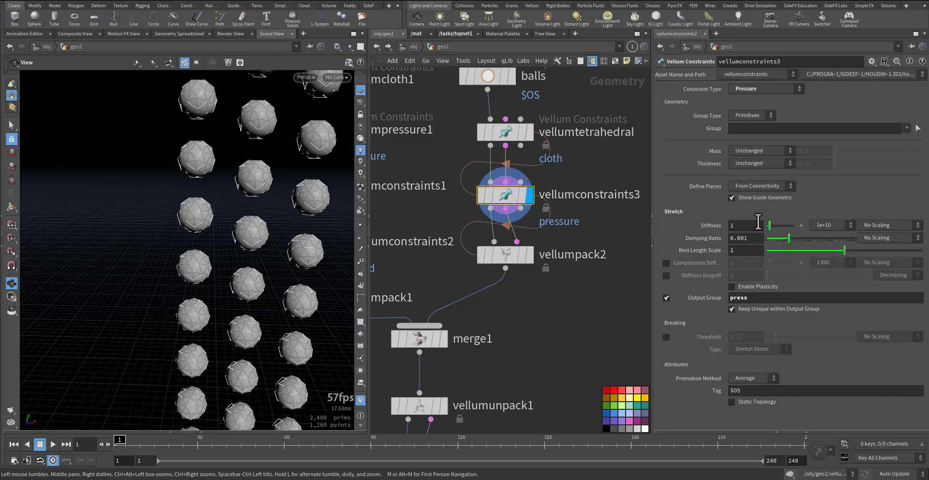
{"action": "double_click", "coordinate": [728, 299]}
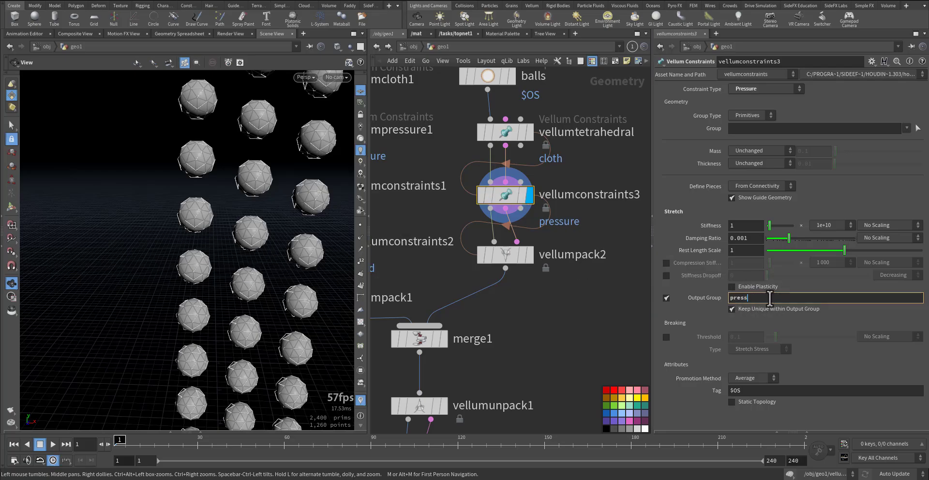
{"action": "left_click_drag", "start_coordinate": [769, 299], "coordinate": [719, 299]}
{"action": "left_click", "coordinate": [745, 226]}
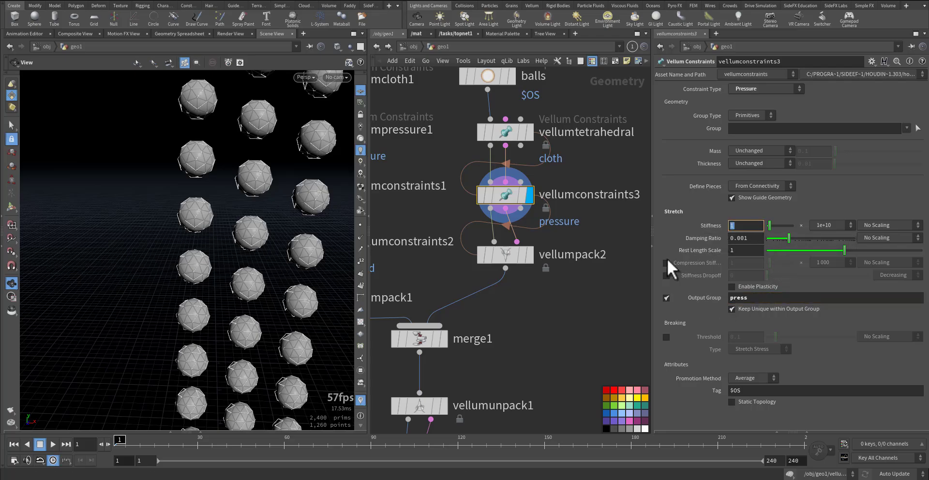
Display the packed balls at vellumpack2, and display merge1 with its list of inputs open.
{"action": "middle_click_drag", "start_coordinate": [558, 323], "coordinate": [602, 190]}
{"action": "left_click", "coordinate": [594, 104]}
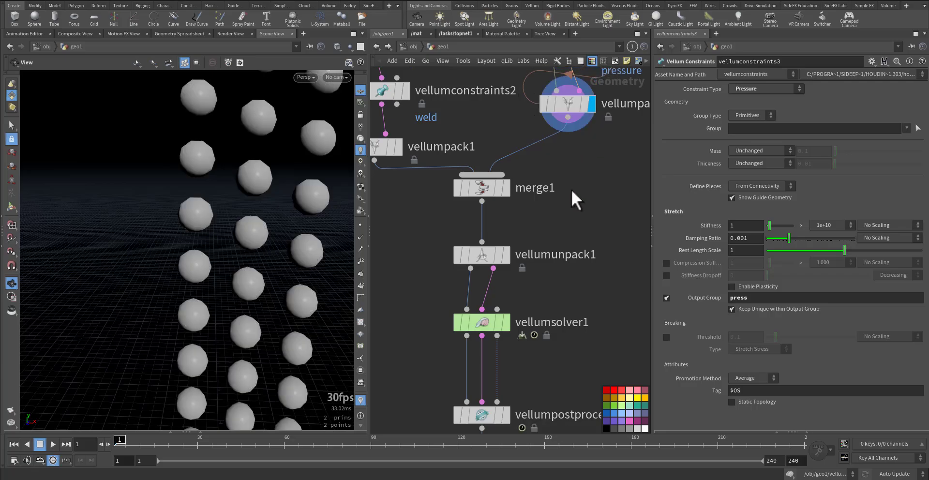
{"action": "left_click", "coordinate": [507, 192]}
{"action": "left_click", "coordinate": [484, 188]}
Display vellumunpack1 below the merge and open its parameters.
{"action": "middle_click_drag", "start_coordinate": [555, 214], "coordinate": [559, 227]}
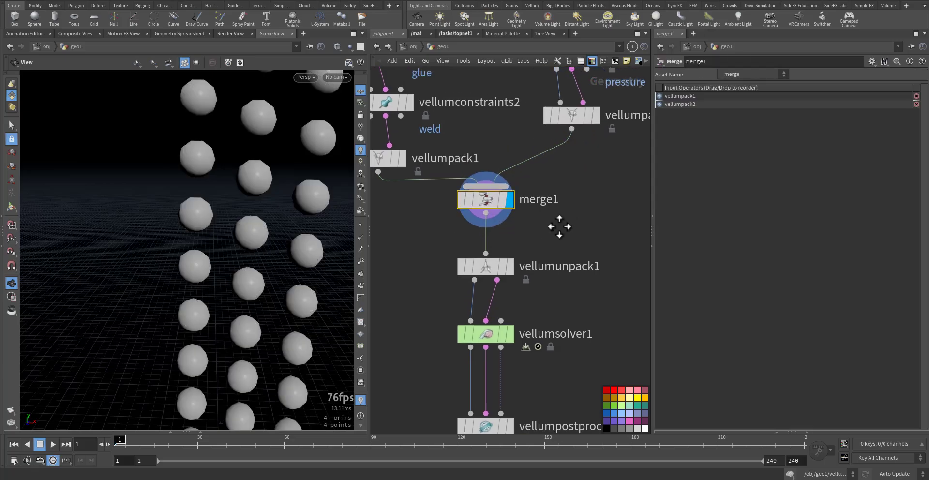
{"action": "left_click", "coordinate": [509, 267]}
{"action": "left_click", "coordinate": [467, 266]}
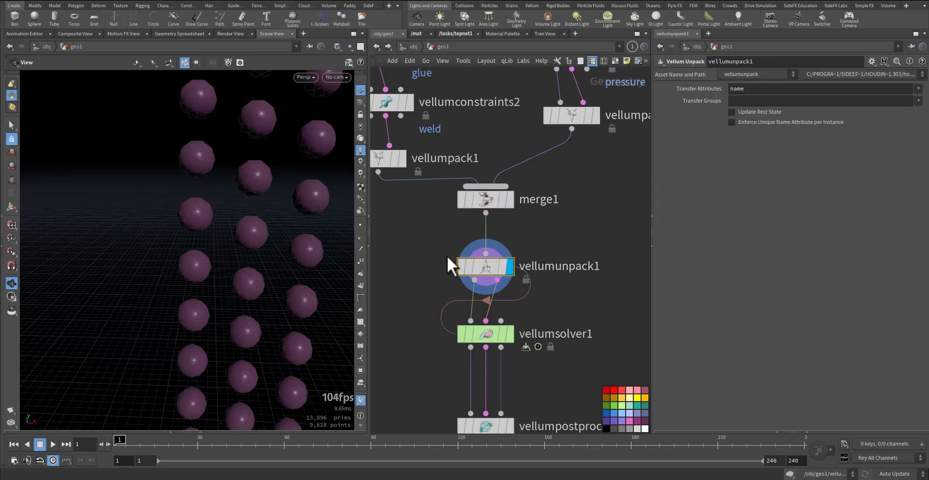
Display vellumsolver1 below the unpack node and review its substeps and constraint iteration settings.
{"action": "left_click_drag", "start_coordinate": [397, 247], "coordinate": [550, 292]}
{"action": "middle_click_drag", "start_coordinate": [417, 293], "coordinate": [427, 208]}
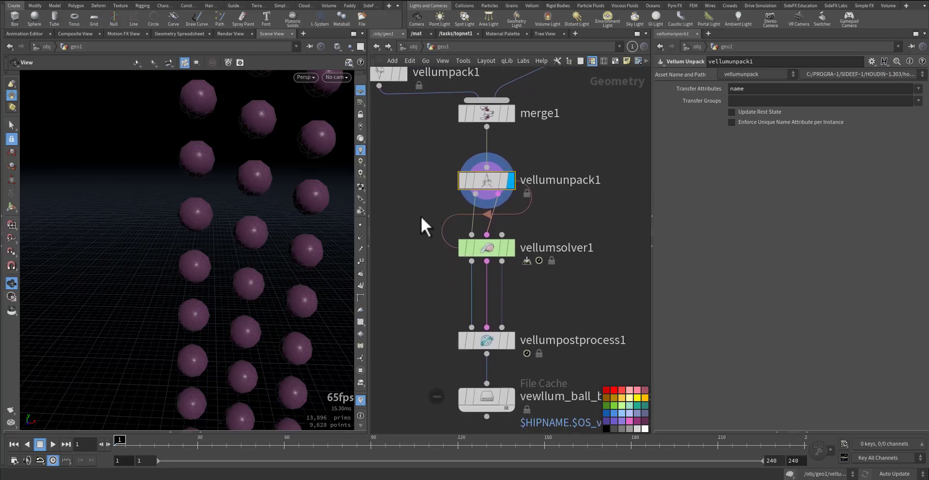
{"action": "scroll", "coordinate": [433, 230], "scroll_direction": "up", "scroll_amount": 3}
{"action": "left_click", "coordinate": [568, 266]}
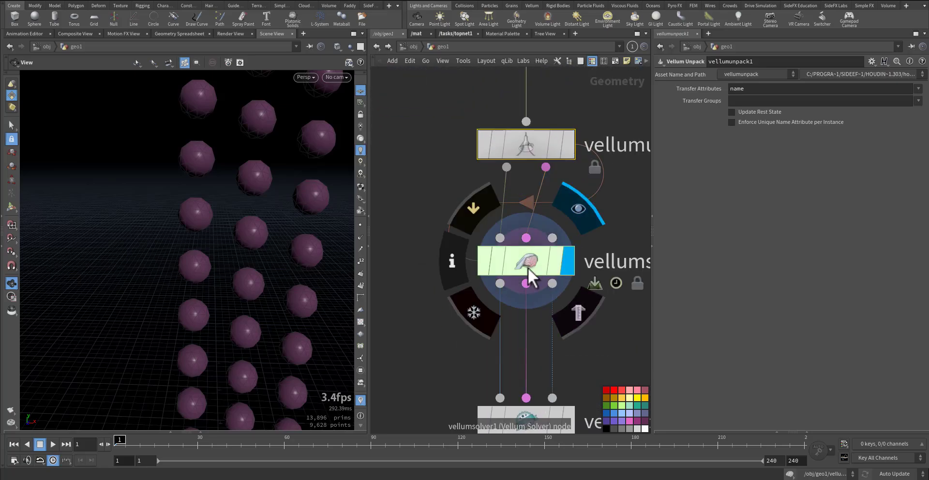
{"action": "left_click", "coordinate": [528, 268]}
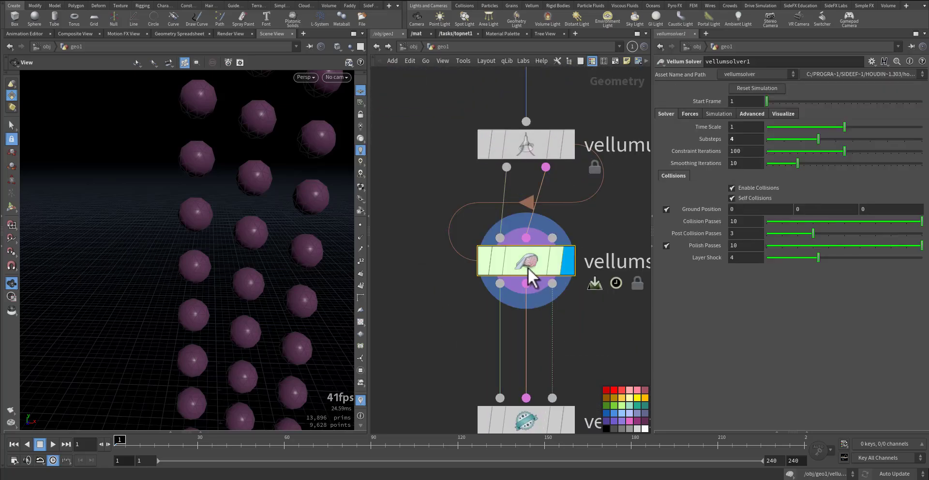
{"action": "double_click", "coordinate": [736, 139]}
{"action": "key", "text": "Tab"}
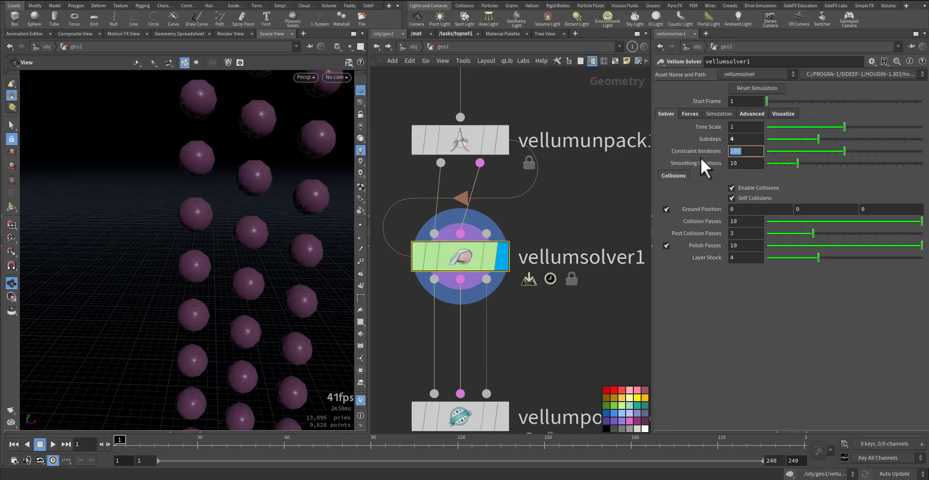
Review the Vellum solver's velocity damping, friction thresholds and ground static scale, and open its advanced settings.
{"action": "left_click", "coordinate": [692, 113]}
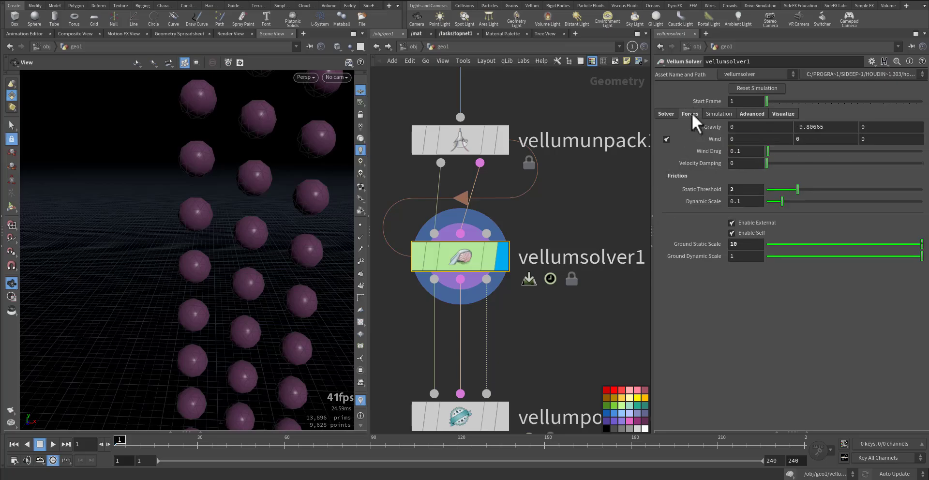
{"action": "double_click", "coordinate": [756, 163]}
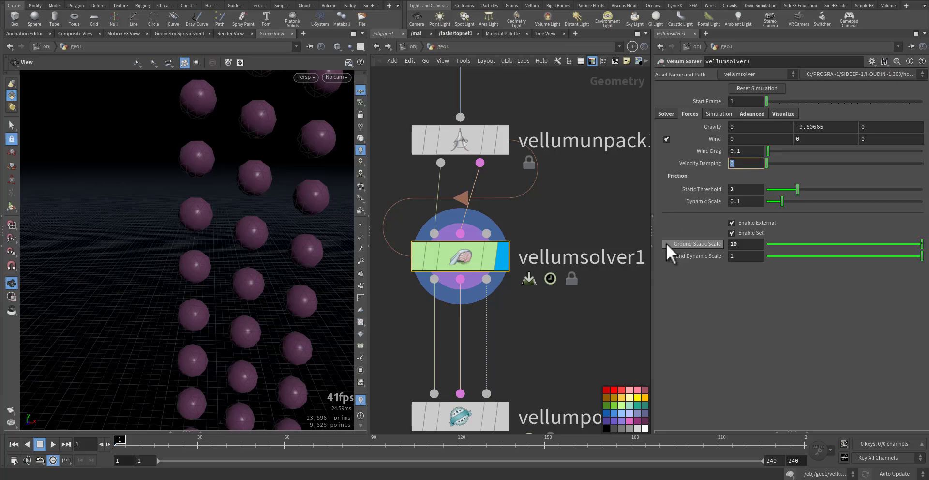
{"action": "key", "text": "Tab"}
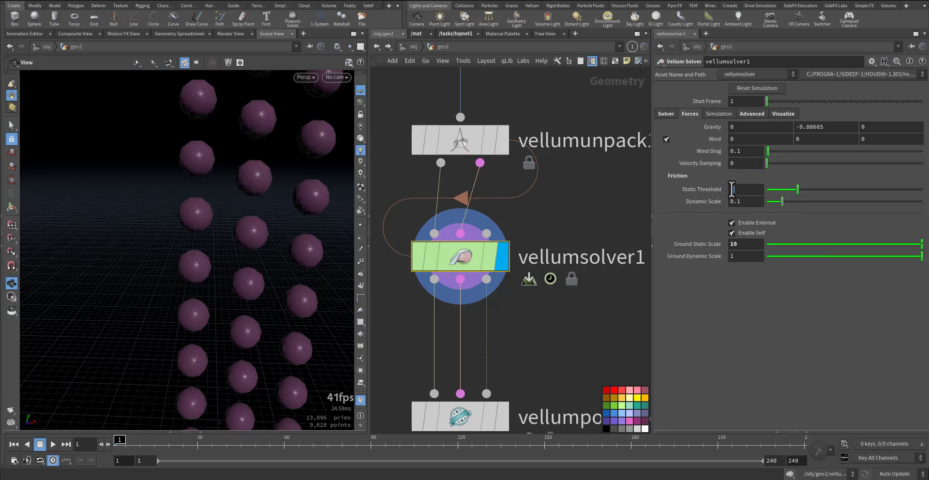
{"action": "double_click", "coordinate": [743, 245]}
{"action": "left_click", "coordinate": [748, 116]}
Go inside vellumsolver1 to its forces network and look at the bag with the balls above it.
{"action": "middle_click_drag", "start_coordinate": [567, 316], "coordinate": [574, 218]}
{"action": "double_click", "coordinate": [463, 158]}
{"action": "middle_click_drag", "start_coordinate": [452, 272], "coordinate": [513, 201]}
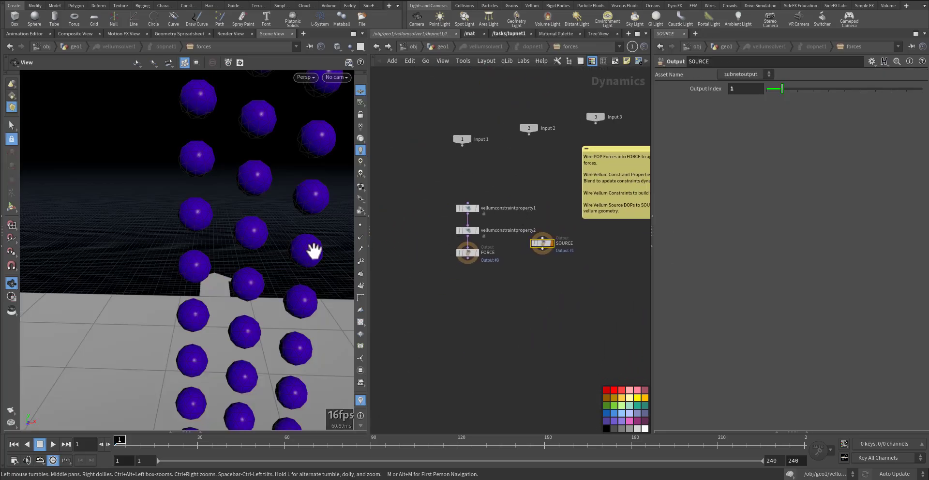
{"action": "right_click_drag", "start_coordinate": [313, 250], "coordinate": [242, 289]}
{"action": "middle_click_drag", "start_coordinate": [242, 289], "coordinate": [125, 168]}
{"action": "scroll", "coordinate": [455, 206], "scroll_direction": "up", "scroll_amount": 5}
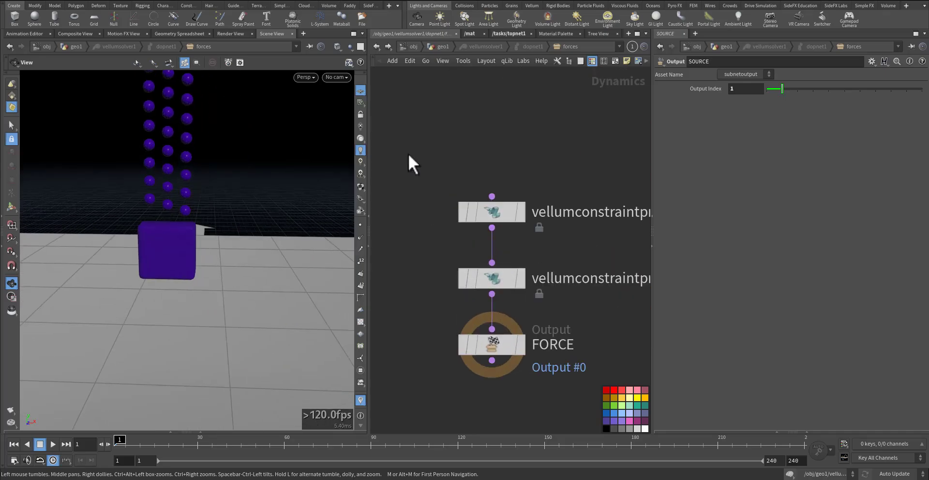
Open vellumconstraintproperty1 and review its constraint group and break threshold.
{"action": "left_click", "coordinate": [484, 208]}
{"action": "middle_click_drag", "start_coordinate": [588, 248], "coordinate": [521, 231]}
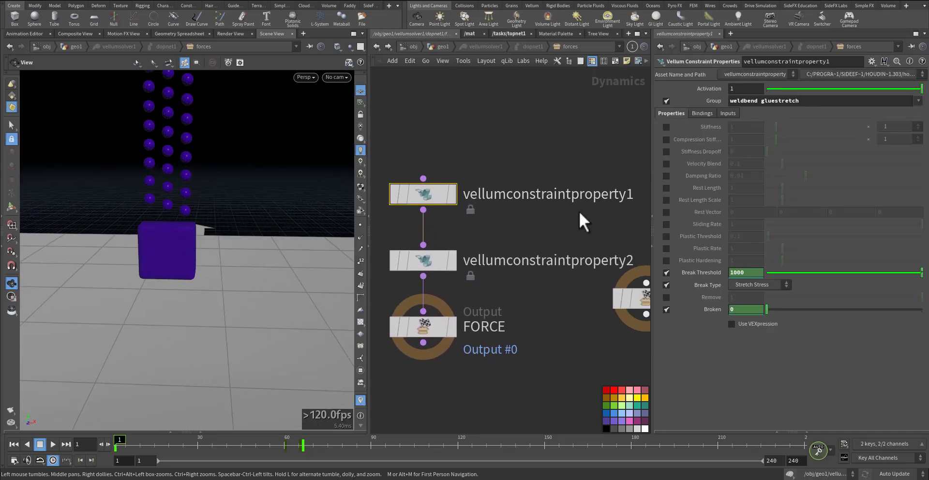
{"action": "left_click", "coordinate": [814, 102]}
{"action": "left_click_drag", "start_coordinate": [796, 103], "coordinate": [728, 103]}
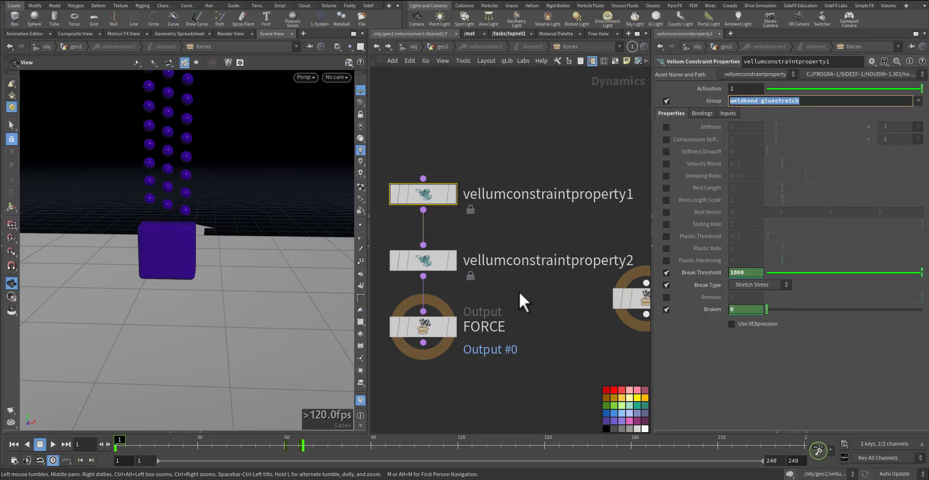
{"action": "left_click_drag", "start_coordinate": [743, 272], "coordinate": [726, 272]}
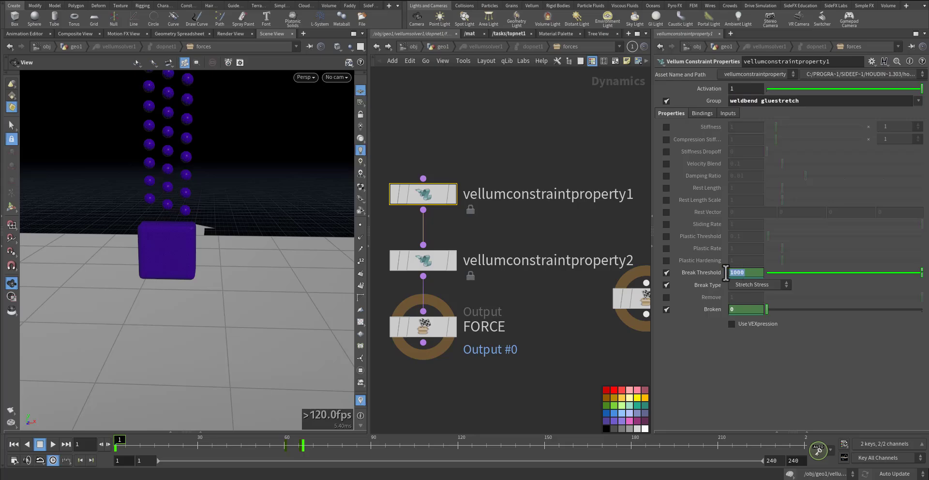
{"action": "left_click", "coordinate": [572, 370]}
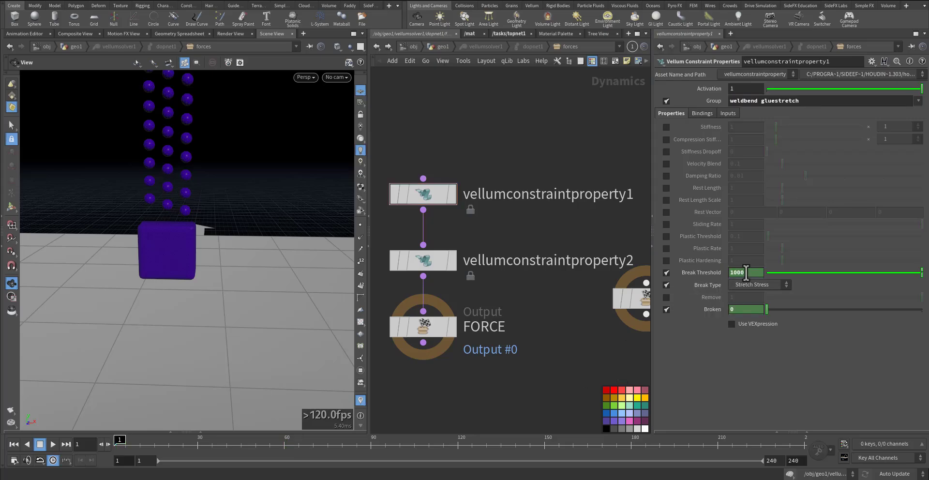
Examine the keyframes of the Break Threshold curve in the Animation Editor, and close the editor.
{"action": "left_click", "coordinate": [746, 272], "text": "shift"}
{"action": "key", "text": "h"}
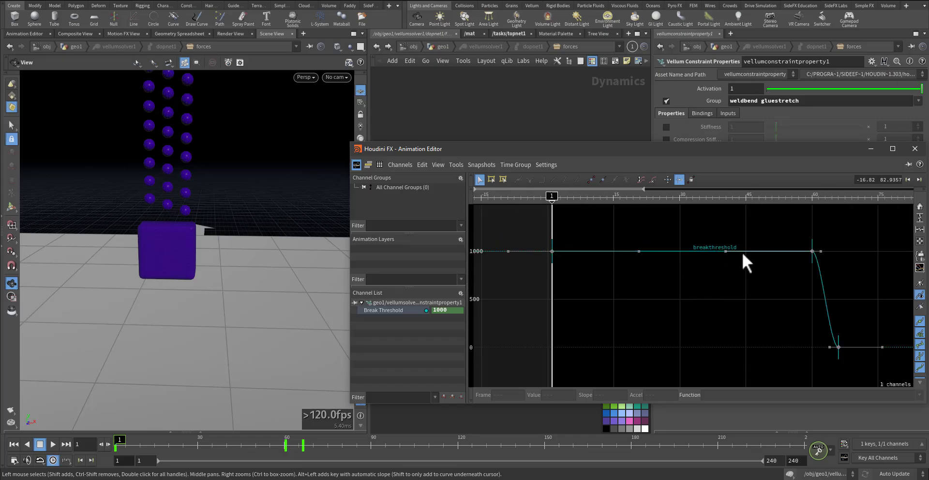
{"action": "left_click", "coordinate": [812, 252]}
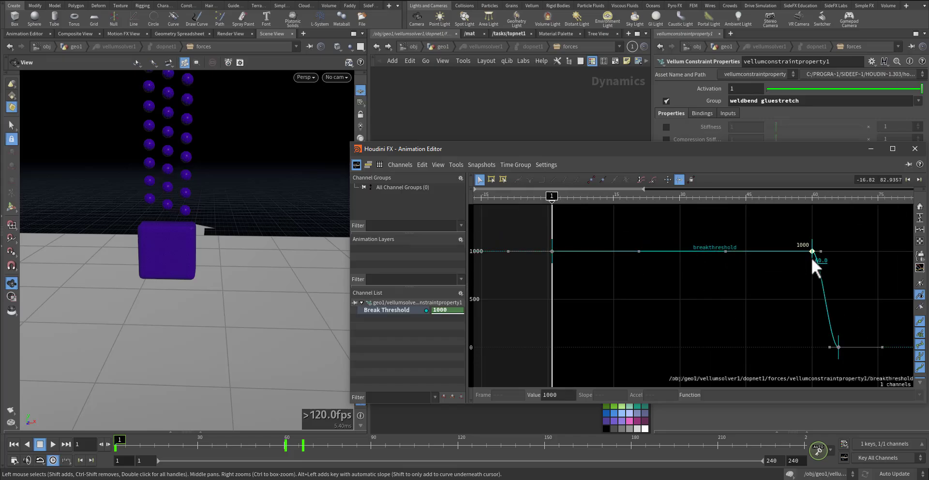
{"action": "left_click", "coordinate": [811, 260]}
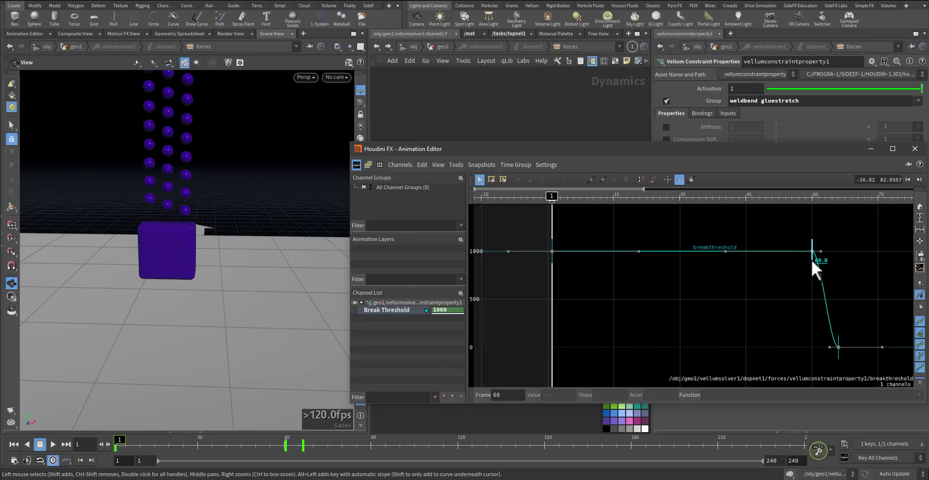
{"action": "left_click", "coordinate": [838, 355]}
{"action": "left_click", "coordinate": [839, 347]}
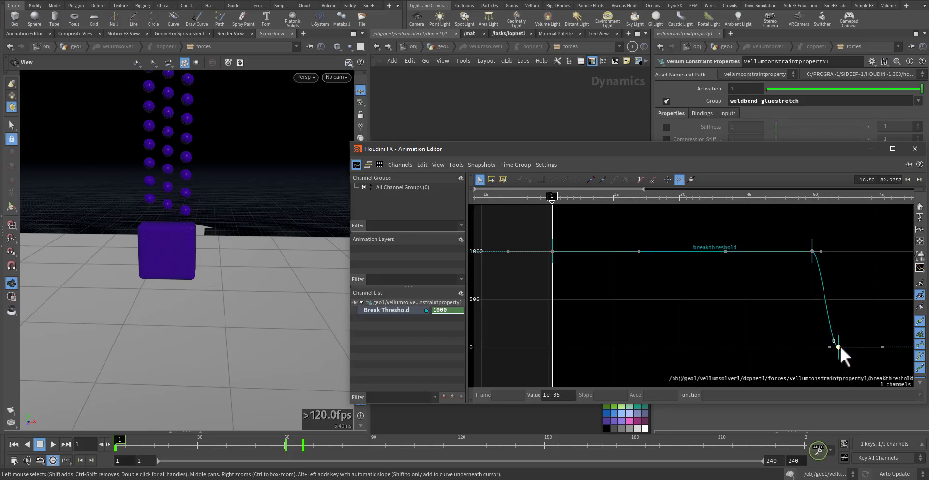
{"action": "left_click", "coordinate": [914, 149]}
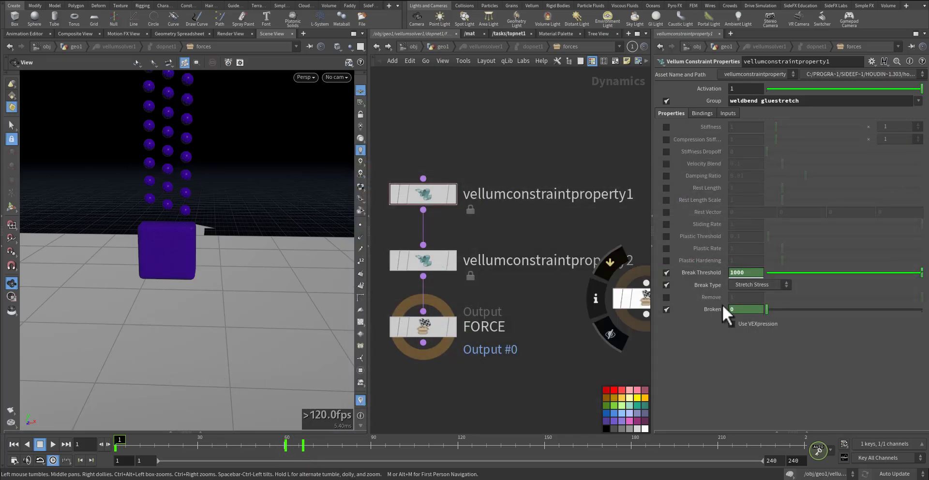
Examine the frames and values of the Broken channel's keyframes in the Animation Editor, and close the editor.
{"action": "left_click", "coordinate": [746, 311], "text": "shift"}
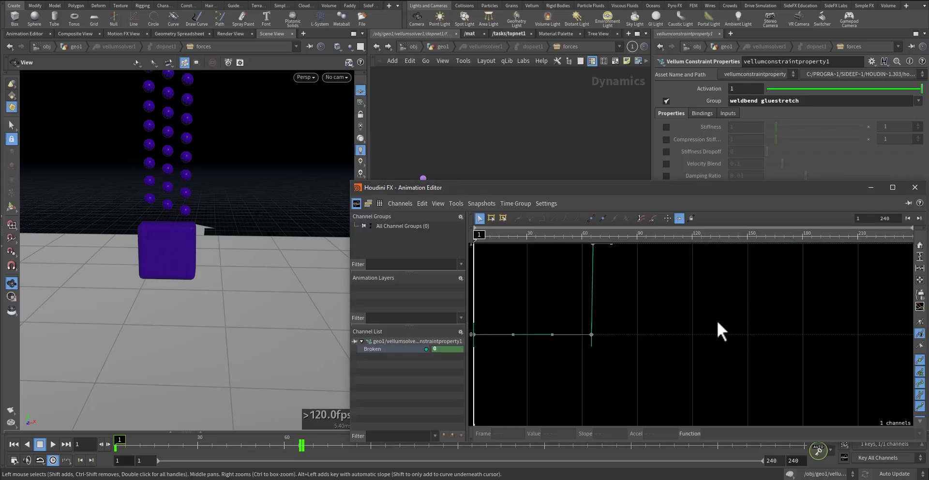
{"action": "scroll", "coordinate": [644, 315], "scroll_direction": "down", "scroll_amount": 3}
{"action": "middle_click_drag", "start_coordinate": [664, 306], "coordinate": [688, 393]}
{"action": "scroll", "coordinate": [629, 345], "scroll_direction": "up", "scroll_amount": 5}
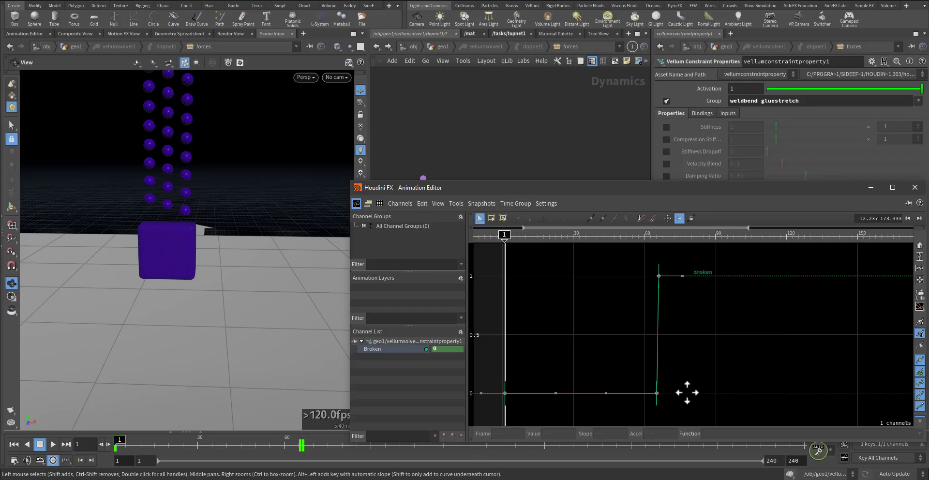
{"action": "left_click", "coordinate": [657, 393]}
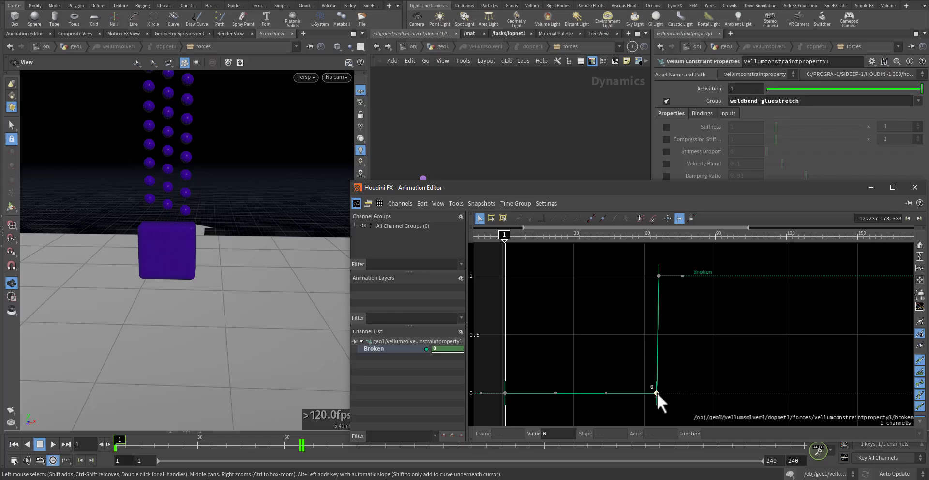
{"action": "left_click", "coordinate": [661, 274]}
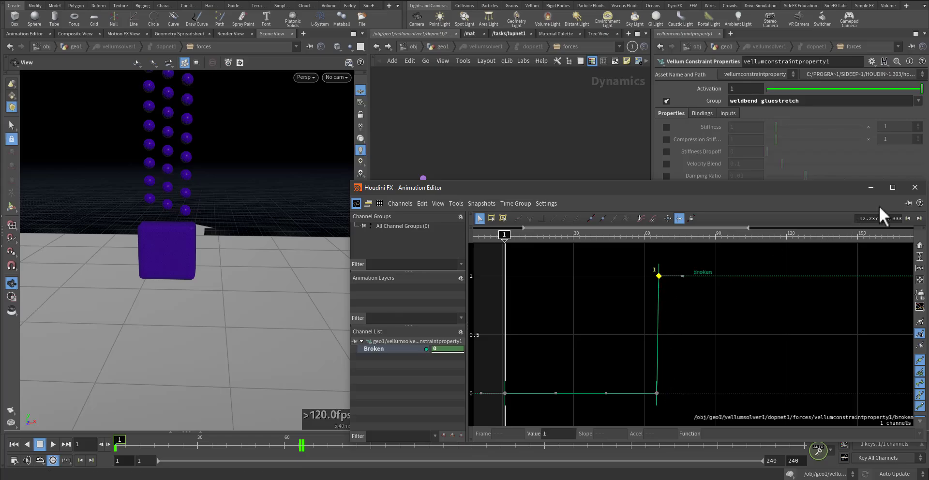
{"action": "left_click", "coordinate": [914, 187]}
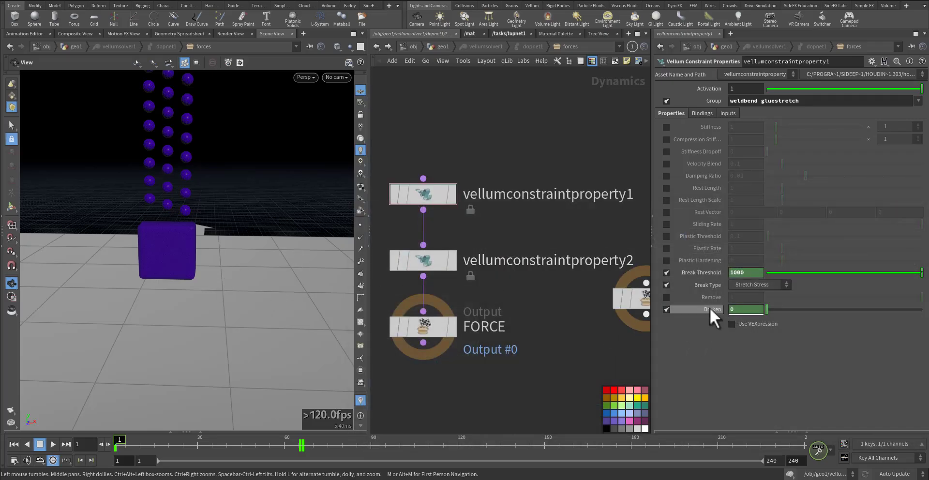
Open vellumconstraintproperty2 and review the constraint group it affects.
{"action": "middle_click_drag", "start_coordinate": [573, 332], "coordinate": [583, 318]}
{"action": "left_click", "coordinate": [438, 246]}
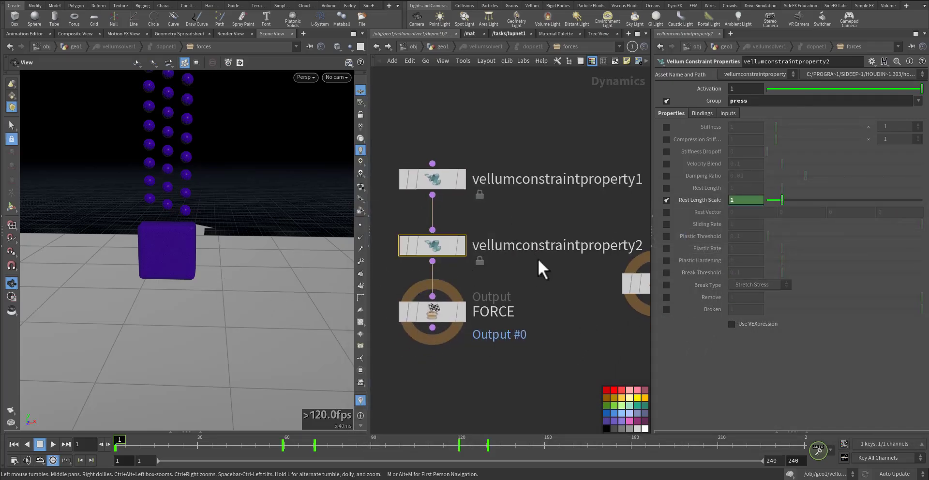
{"action": "double_click", "coordinate": [739, 100]}
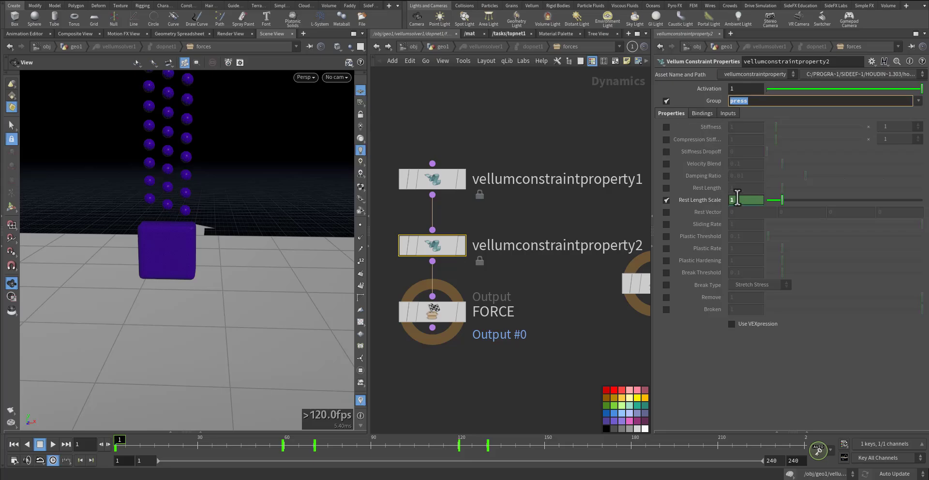
Examine the rising and falling keyframes of the Rest Length Scale curve in the Animation Editor, and close the editor.
{"action": "left_click", "coordinate": [701, 199], "text": "shift"}
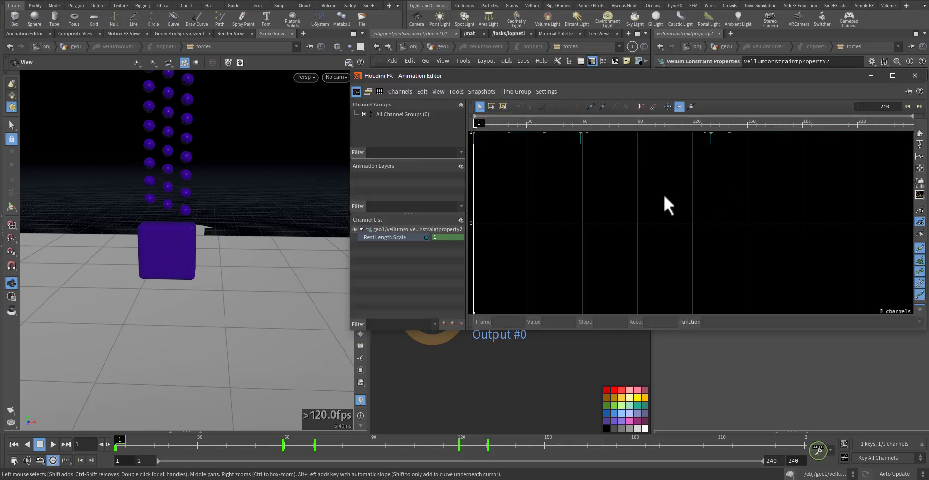
{"action": "key", "text": "h"}
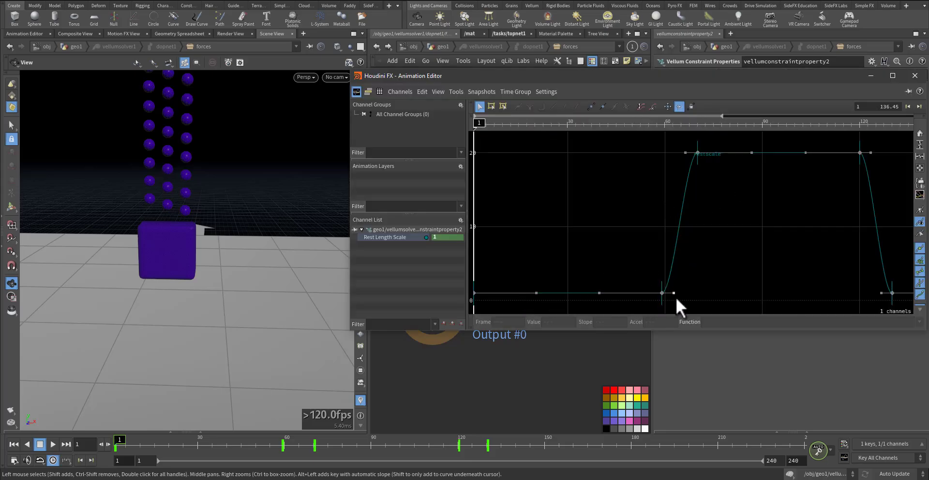
{"action": "left_click", "coordinate": [661, 298]}
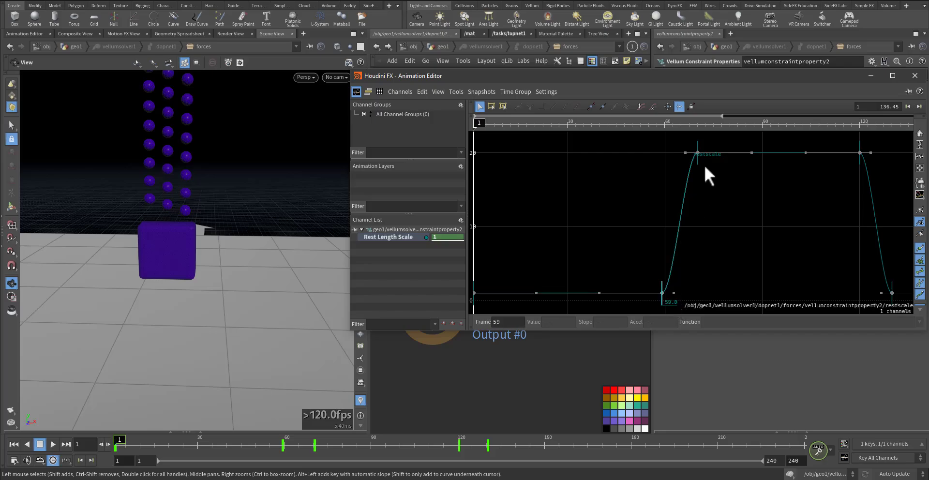
{"action": "left_click", "coordinate": [697, 153]}
{"action": "middle_click_drag", "start_coordinate": [699, 153], "coordinate": [754, 152]}
{"action": "left_click", "coordinate": [760, 153]}
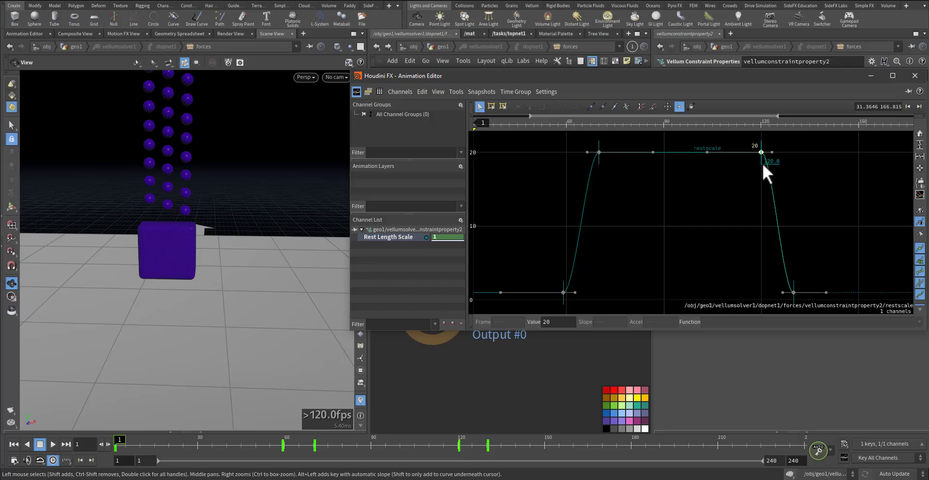
{"action": "left_click", "coordinate": [762, 163]}
{"action": "middle_click_drag", "start_coordinate": [728, 210], "coordinate": [689, 160]}
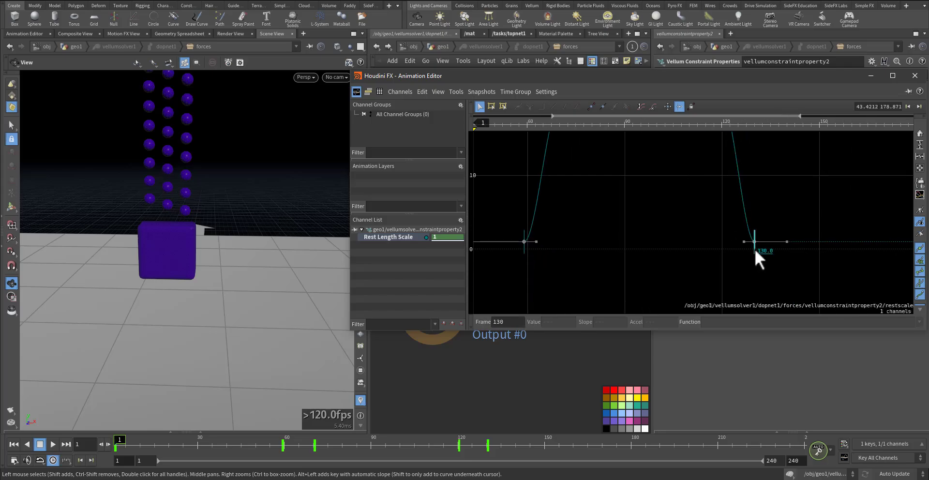
{"action": "left_click", "coordinate": [914, 75]}
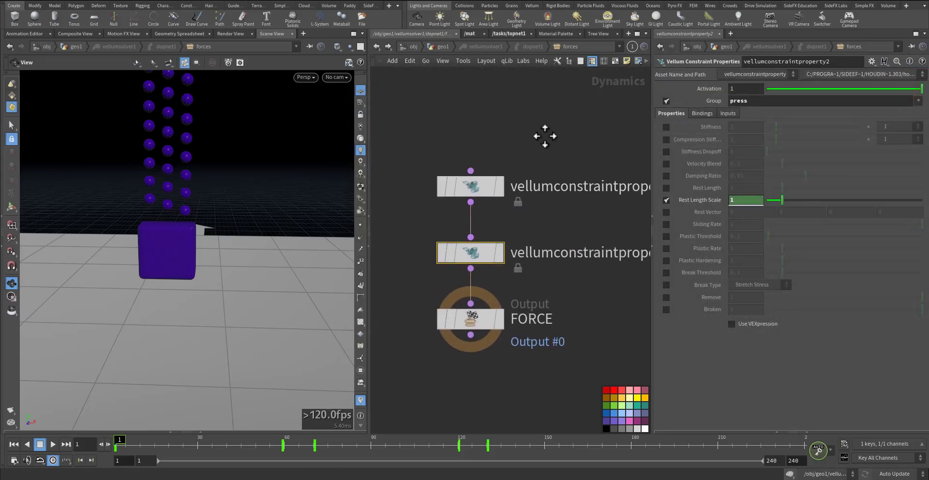
Return to the geo1 network, display vellumpostprocess1 and review its subdivision and detangle passes.
{"action": "left_click", "coordinate": [442, 47]}
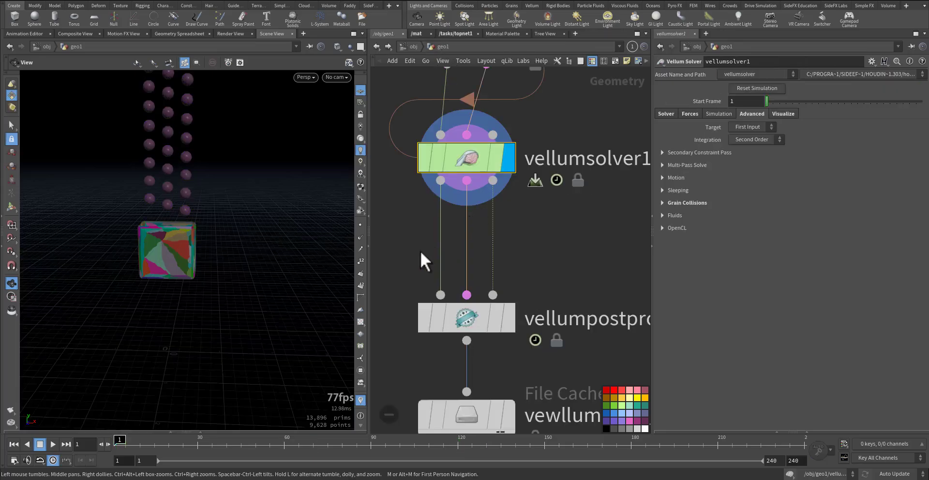
{"action": "scroll", "coordinate": [426, 232], "scroll_direction": "down", "scroll_amount": 5}
{"action": "mouse_move", "coordinate": [495, 263]}
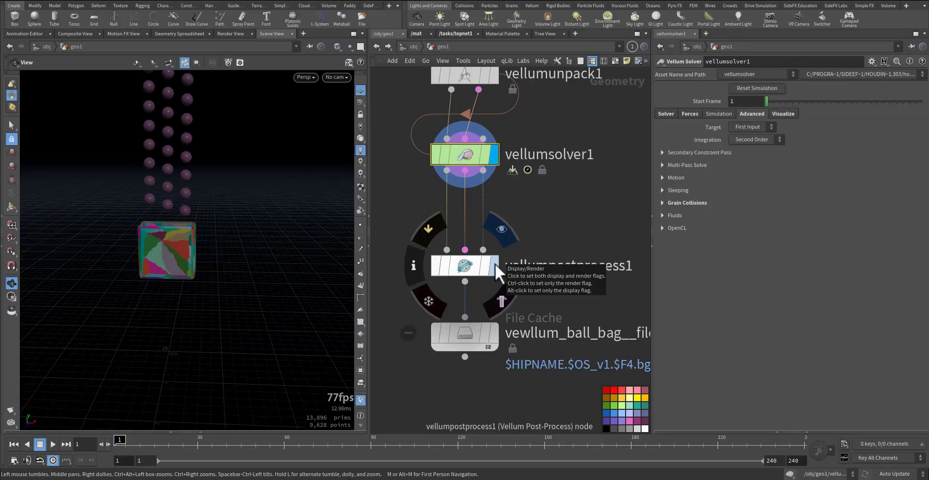
{"action": "left_click", "coordinate": [495, 263]}
{"action": "left_click", "coordinate": [460, 266]}
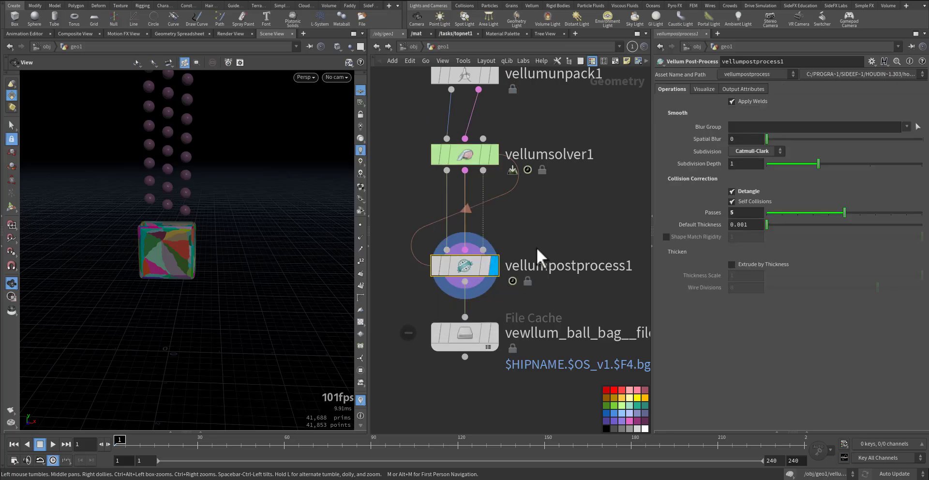
{"action": "left_click", "coordinate": [739, 210]}
{"action": "key", "text": "Return"}
Display the file cache node at the end of the network and open its parameters.
{"action": "scroll", "coordinate": [557, 225], "scroll_direction": "down", "scroll_amount": 4}
{"action": "middle_click_drag", "start_coordinate": [561, 203], "coordinate": [549, 286]}
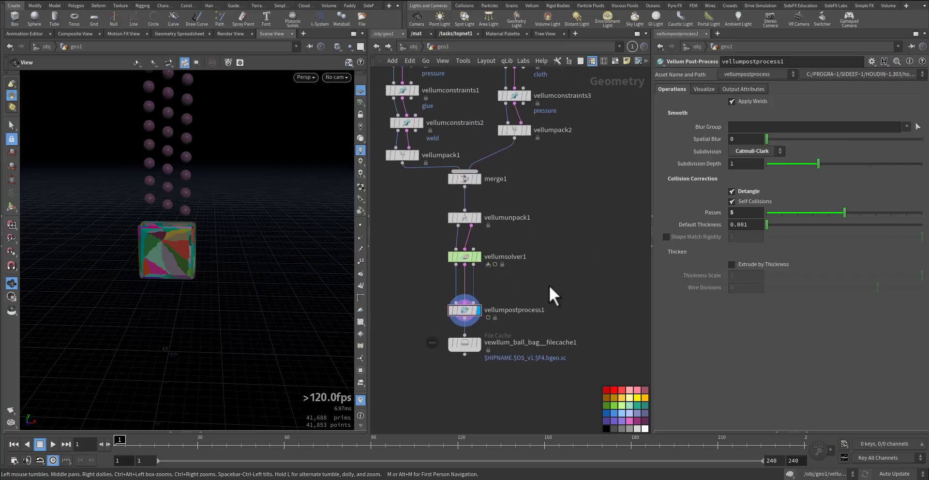
{"action": "left_click", "coordinate": [480, 343]}
{"action": "left_click", "coordinate": [470, 345]}
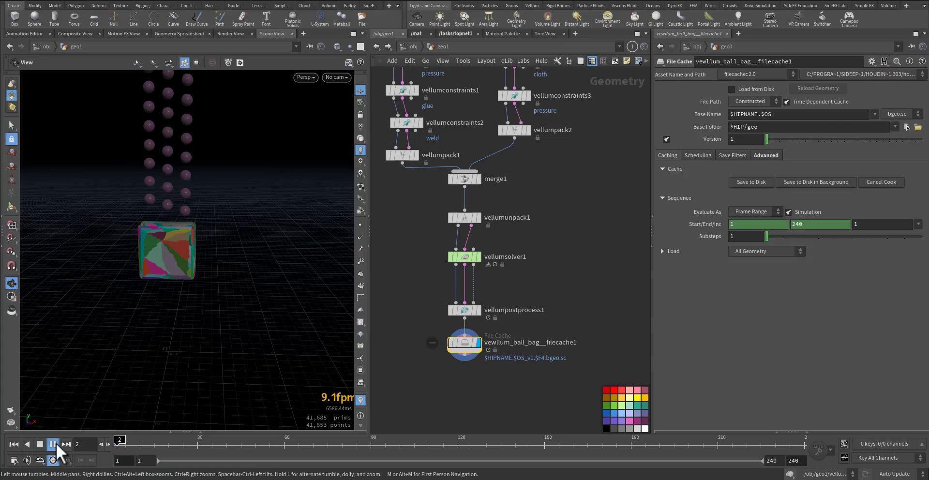
Stop the playback, move the file cache node slightly further below vellumpostprocess1 and make it load from disk.
{"action": "key", "text": "Escape"}
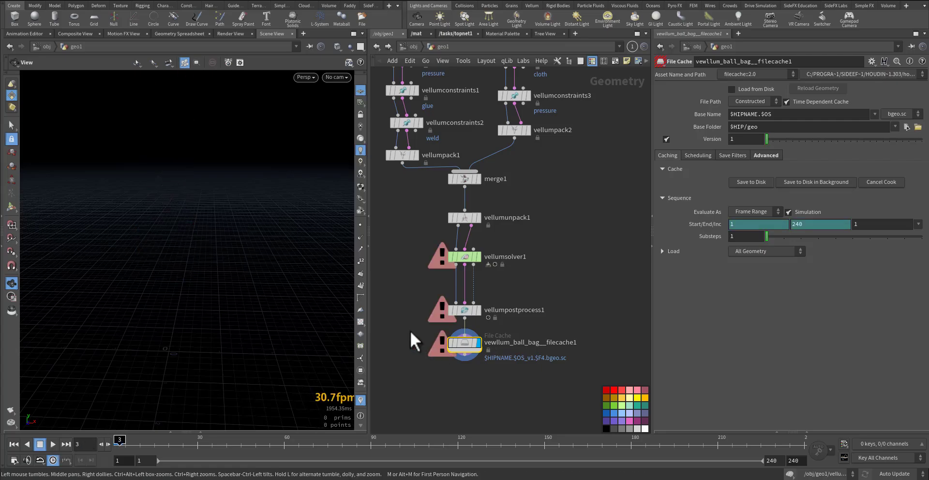
{"action": "left_click_drag", "start_coordinate": [466, 344], "coordinate": [463, 361]}
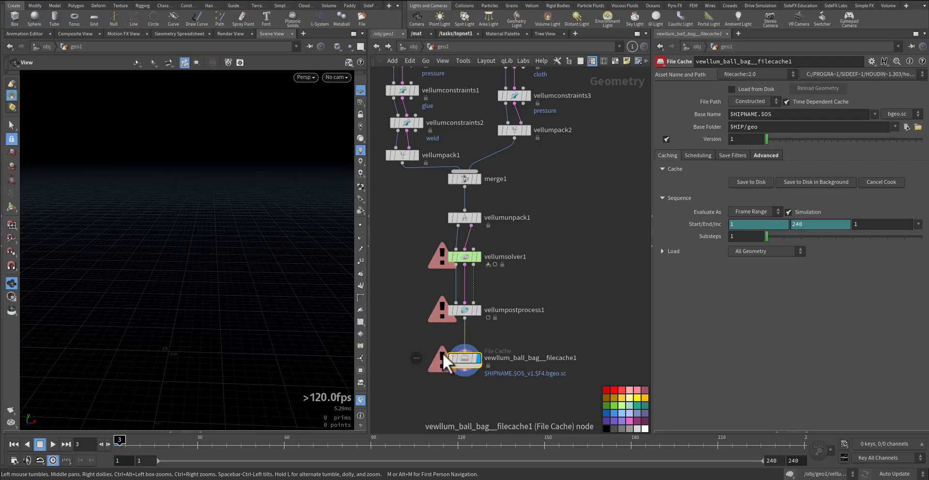
{"action": "left_click", "coordinate": [739, 89]}
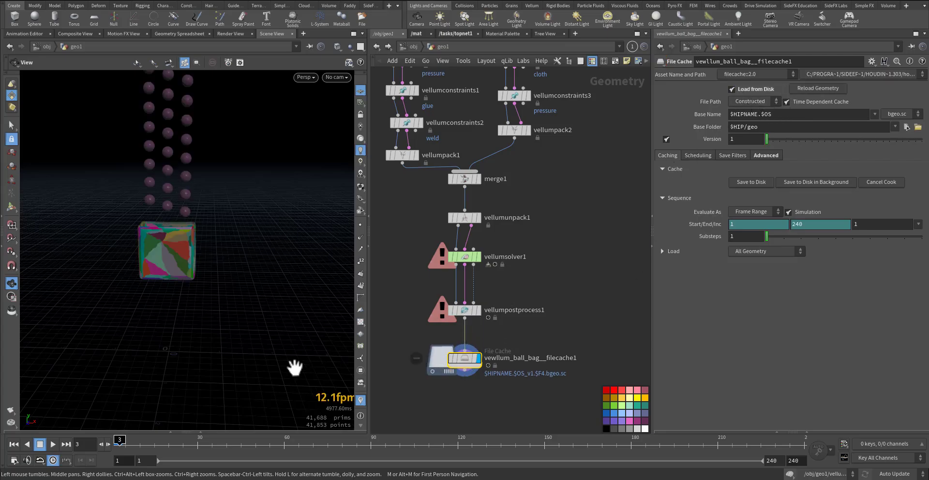
Play the cached simulation, then examine the torn bag up close around frames 29 and 30.
{"action": "left_click", "coordinate": [54, 443]}
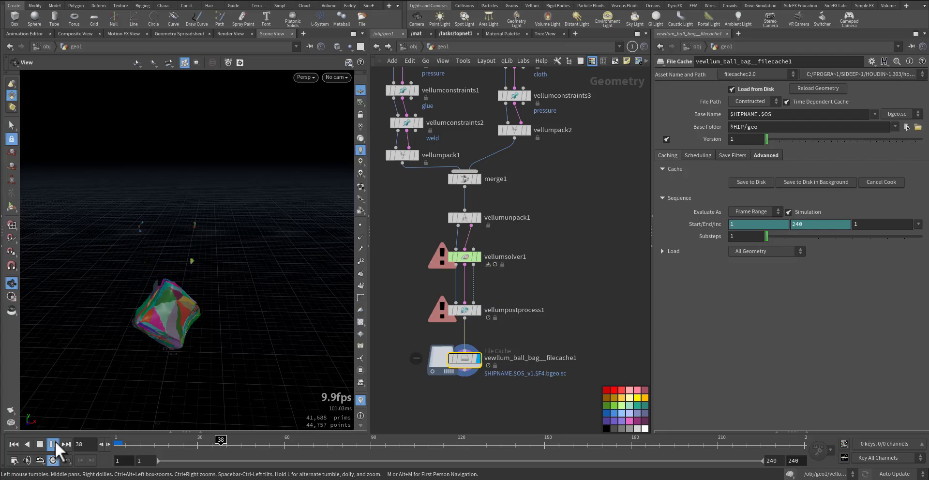
{"action": "left_click", "coordinate": [55, 440]}
{"action": "left_click", "coordinate": [217, 441]}
{"action": "left_click_drag", "start_coordinate": [207, 442], "coordinate": [191, 441]}
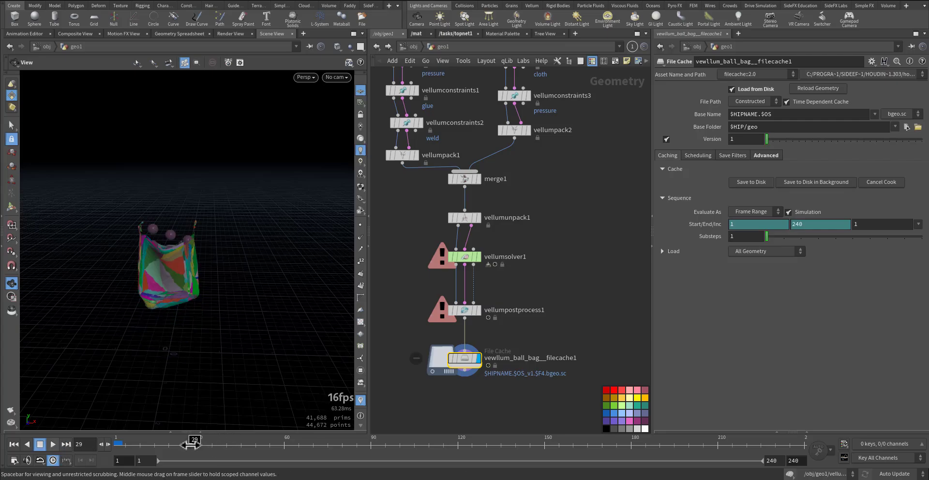
{"action": "scroll", "coordinate": [272, 235], "scroll_direction": "up", "scroll_amount": 5}
{"action": "left_click_drag", "start_coordinate": [172, 265], "coordinate": [231, 251]}
{"action": "mouse_move", "coordinate": [192, 443]}
{"action": "left_mouse_down"}
{"action": "mouse_move", "coordinate": [151, 443]}
{"action": "mouse_move", "coordinate": [280, 451]}
{"action": "mouse_move", "coordinate": [154, 454]}
{"action": "mouse_move", "coordinate": [198, 448]}
{"action": "left_mouse_up"}
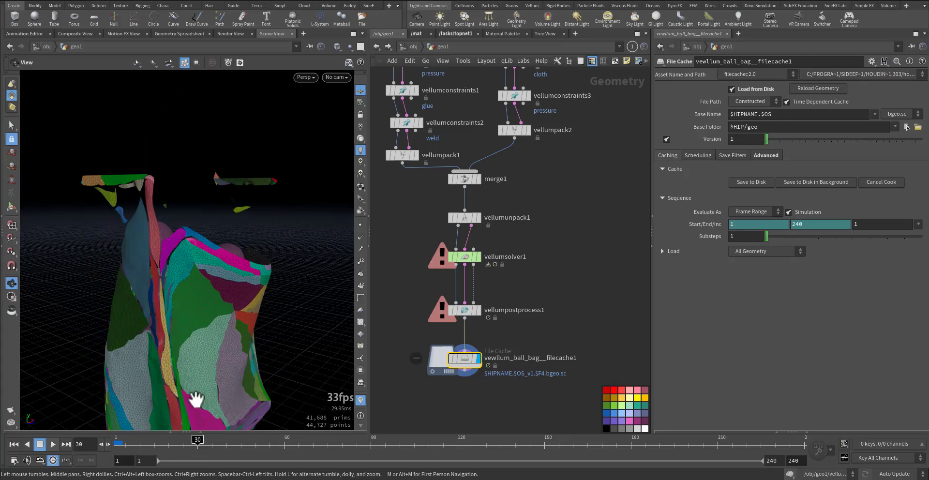
{"action": "mouse_move", "coordinate": [196, 398]}
{"action": "left_mouse_down"}
{"action": "mouse_move", "coordinate": [206, 273]}
{"action": "mouse_move", "coordinate": [152, 297]}
{"action": "mouse_move", "coordinate": [146, 311]}
{"action": "mouse_move", "coordinate": [284, 331]}
{"action": "left_mouse_up"}
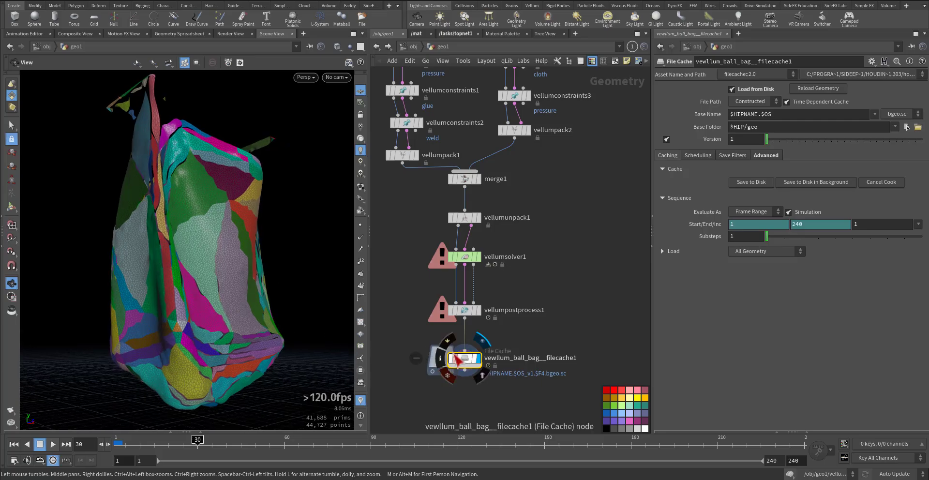
Visualize the breakthreshold point attribute from the file cache's node info and inspect the tearing bag at frame 36.
{"action": "left_click", "coordinate": [439, 357]}
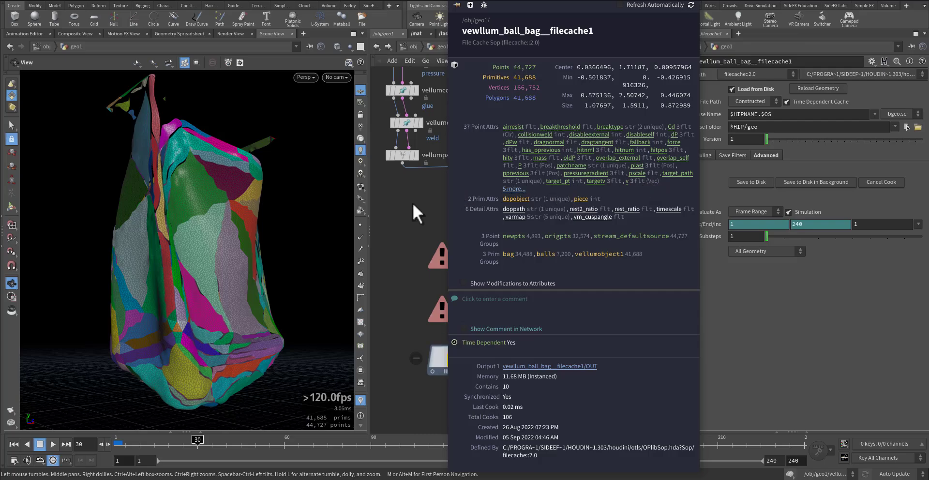
{"action": "left_click", "coordinate": [558, 128]}
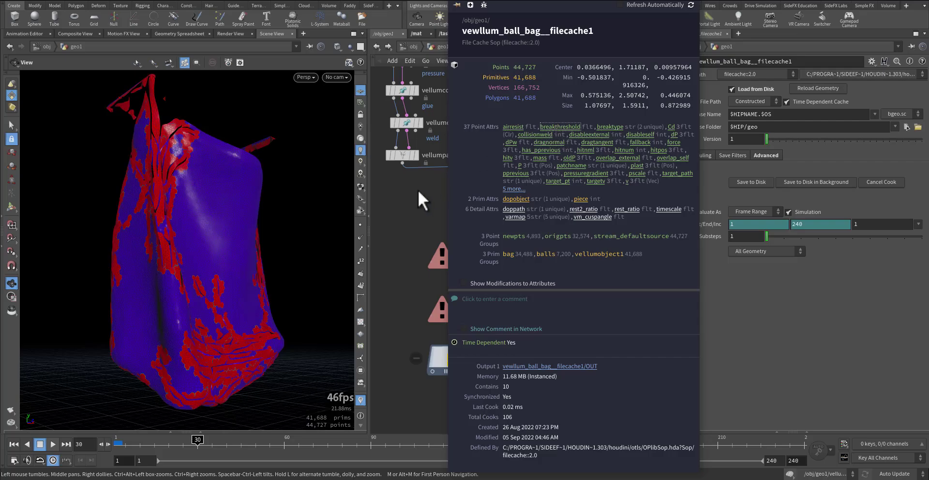
{"action": "left_click_drag", "start_coordinate": [138, 439], "coordinate": [216, 441]}
{"action": "middle_click_drag", "start_coordinate": [235, 326], "coordinate": [209, 253]}
{"action": "right_click_drag", "start_coordinate": [210, 253], "coordinate": [148, 288]}
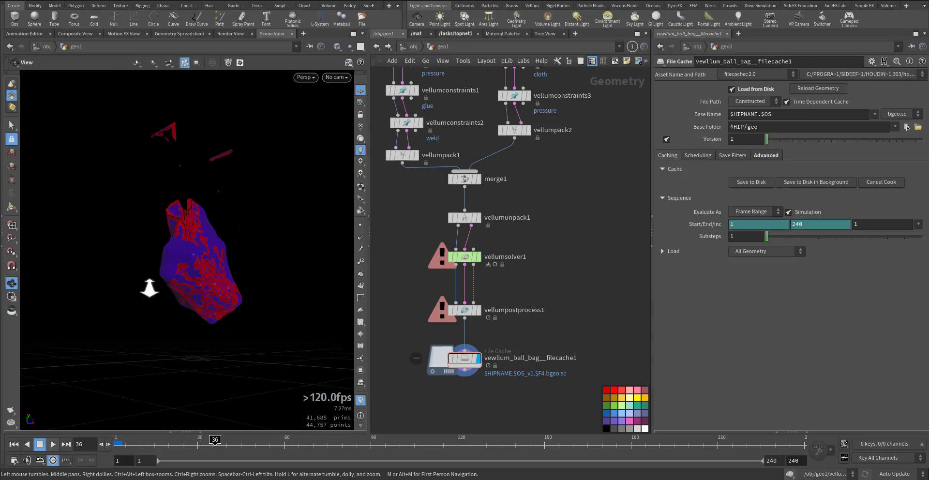
{"action": "left_click_drag", "start_coordinate": [148, 289], "coordinate": [160, 391]}
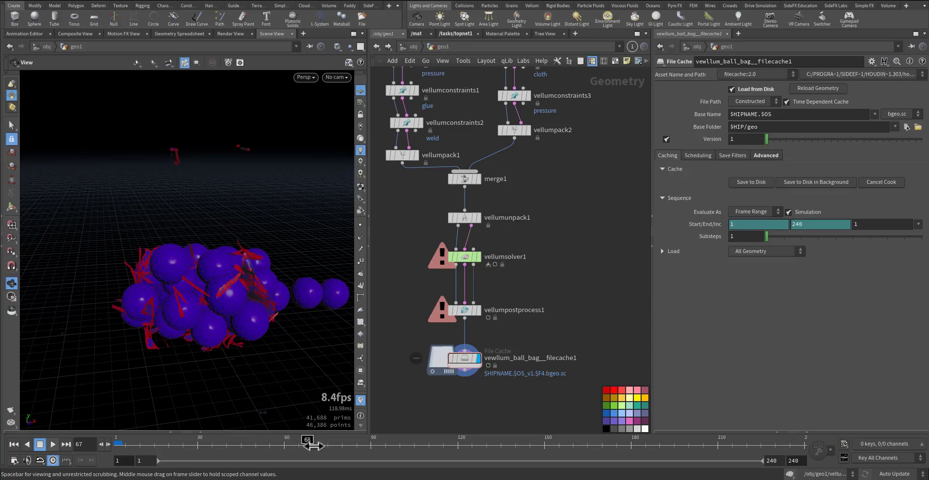
Scrub the visualized simulation to about frame 221, then back through the tearing to frame 51.
{"action": "left_click_drag", "start_coordinate": [312, 446], "coordinate": [588, 459]}
{"action": "left_click_drag", "start_coordinate": [492, 451], "coordinate": [623, 468]}
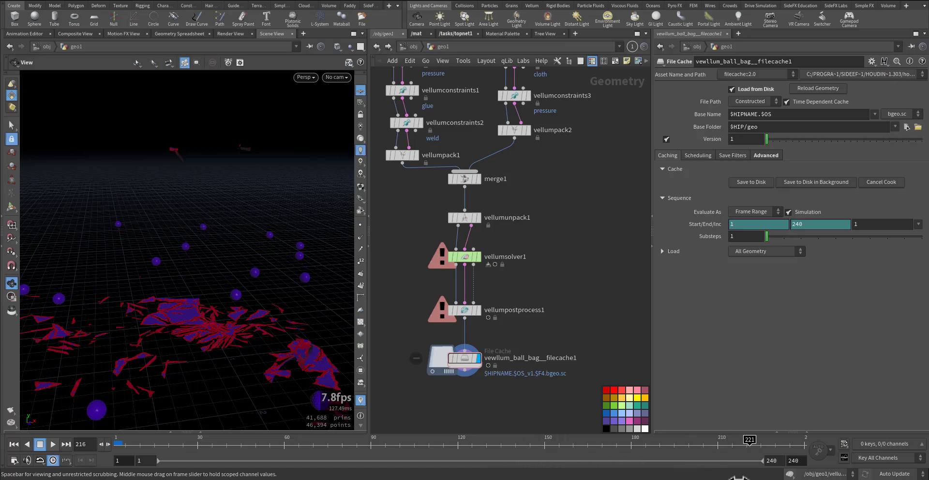
{"action": "left_click_drag", "start_coordinate": [739, 477], "coordinate": [255, 468]}
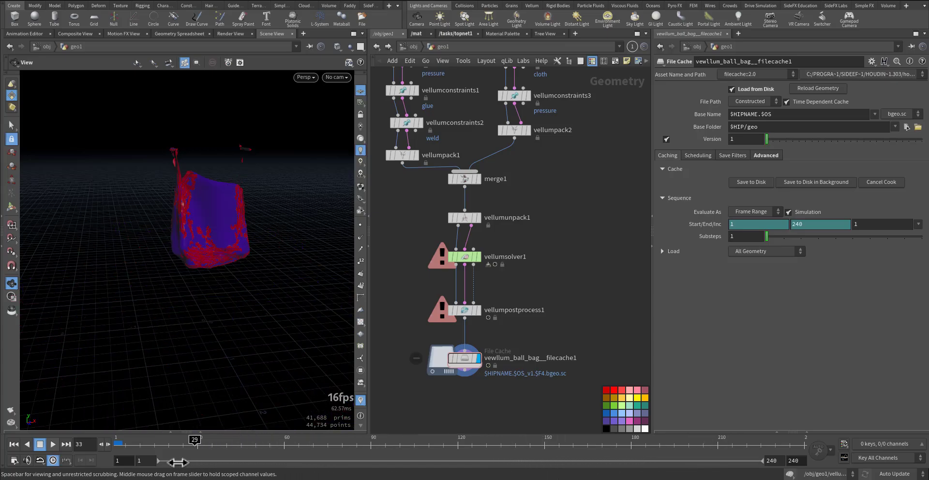
{"action": "left_click_drag", "start_coordinate": [177, 462], "coordinate": [213, 463]}
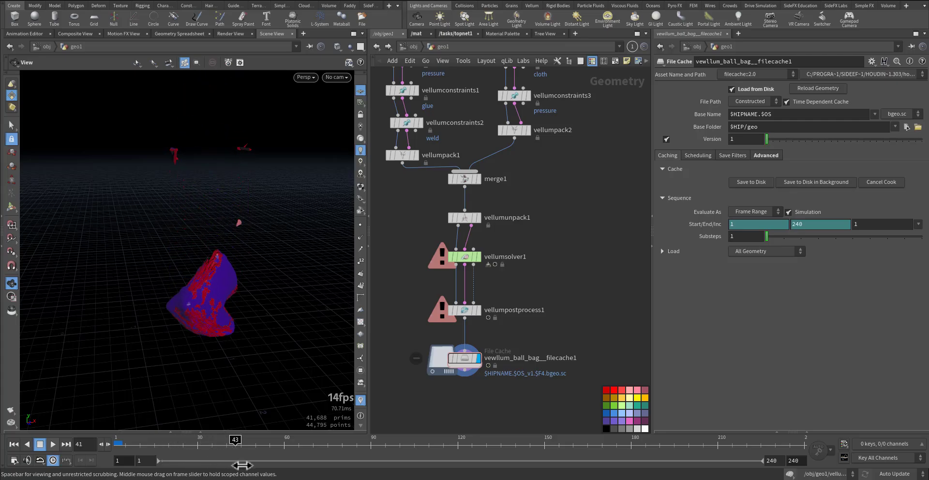
{"action": "mouse_move", "coordinate": [287, 467]}
{"action": "left_mouse_down"}
{"action": "mouse_move", "coordinate": [307, 465]}
{"action": "mouse_move", "coordinate": [261, 469]}
{"action": "left_mouse_up"}
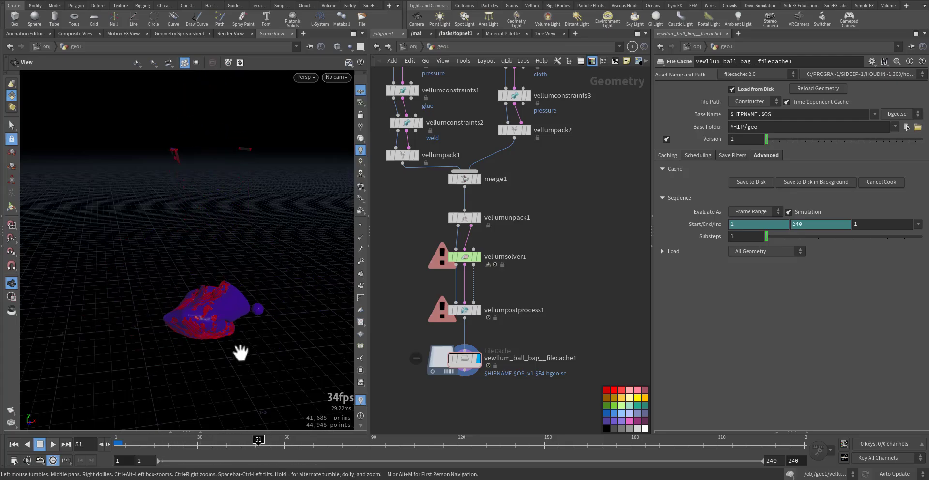
Examine the balls inside the bag from another angle and scrub through the tearing to frame 102.
{"action": "left_click_drag", "start_coordinate": [241, 353], "coordinate": [152, 320]}
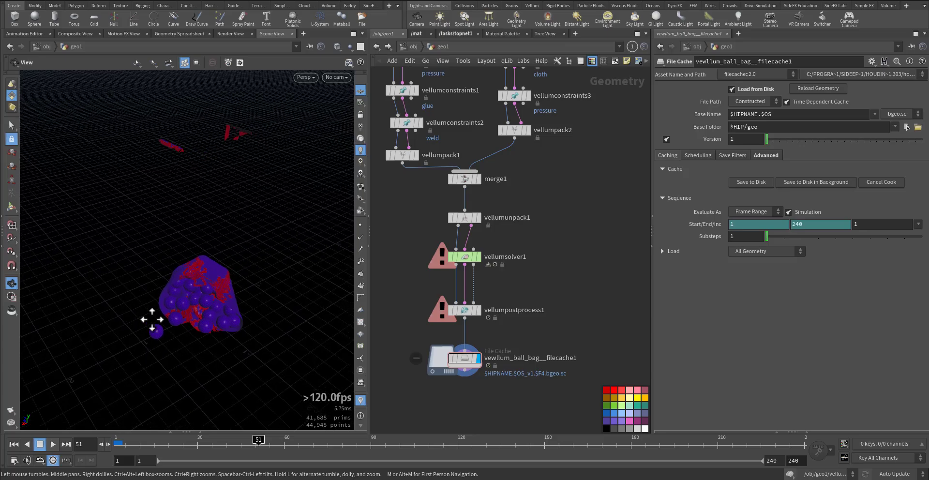
{"action": "left_click_drag", "start_coordinate": [133, 442], "coordinate": [232, 445]}
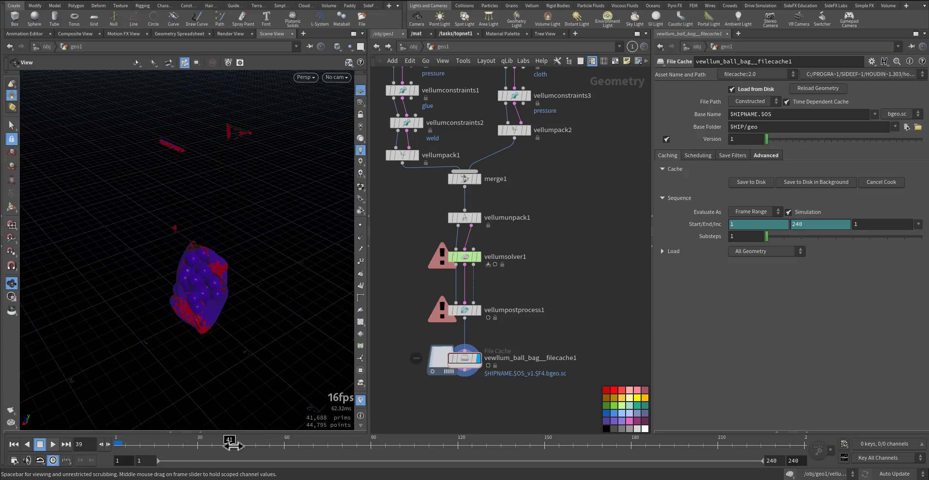
{"action": "left_click_drag", "start_coordinate": [289, 451], "coordinate": [406, 451]}
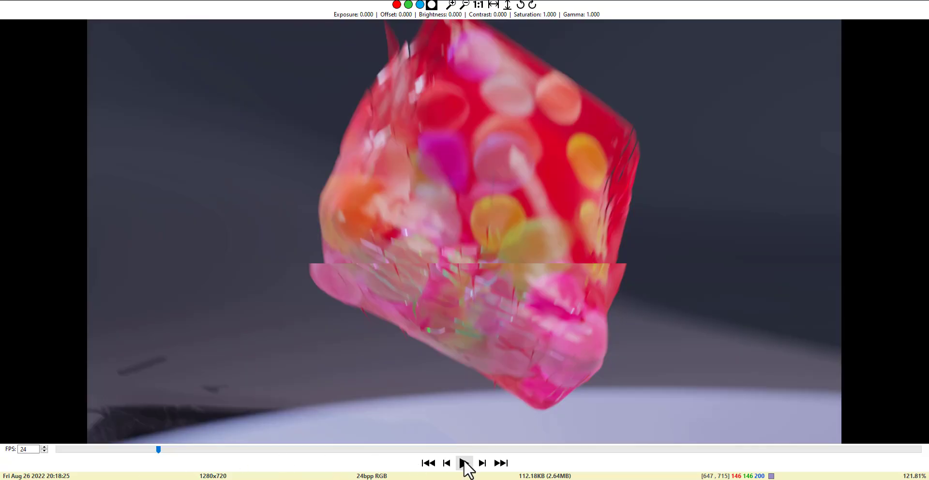
Switch to the image sequence player and play the rendered animation of the tearing bag.
{"action": "left_click", "coordinate": [463, 462]}
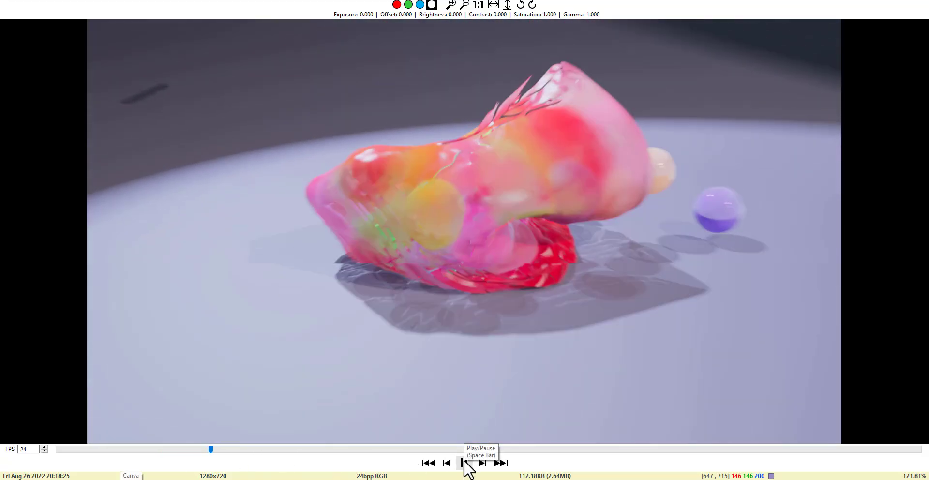